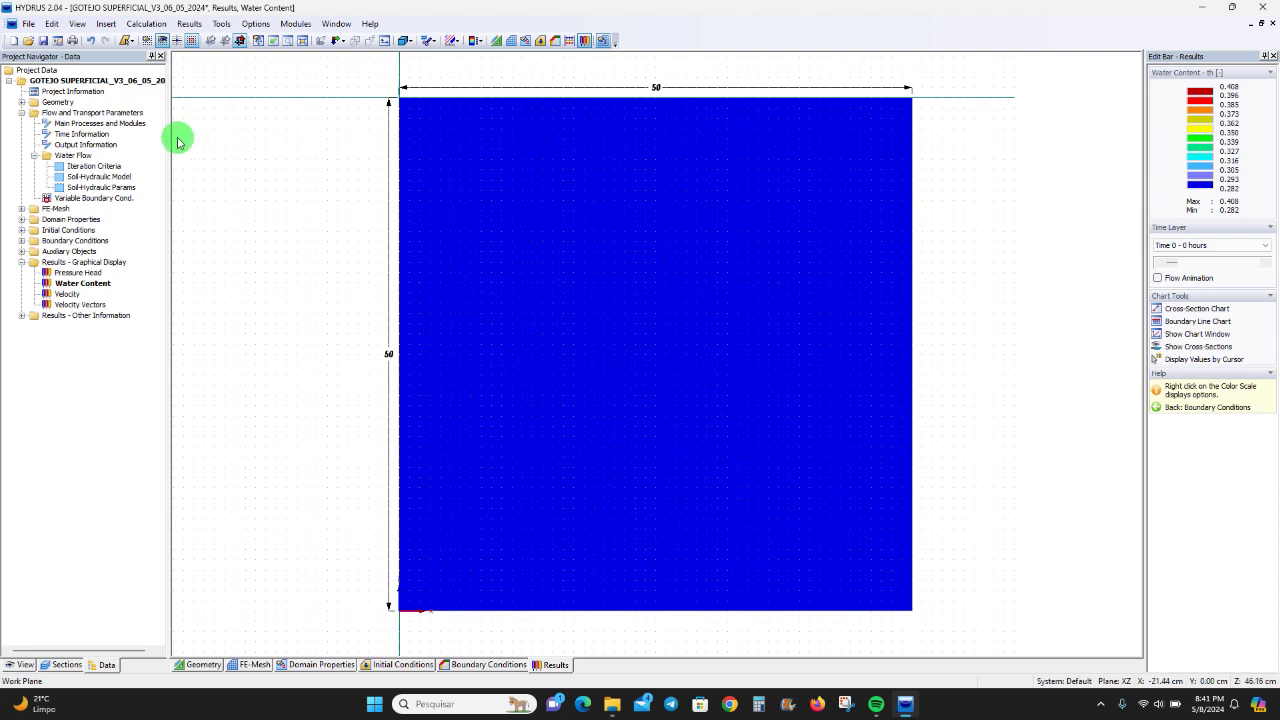
Step: Review the material's soil hydraulic parameters in the Water Flow Parameters table and close it without editing
double_click(119, 188)
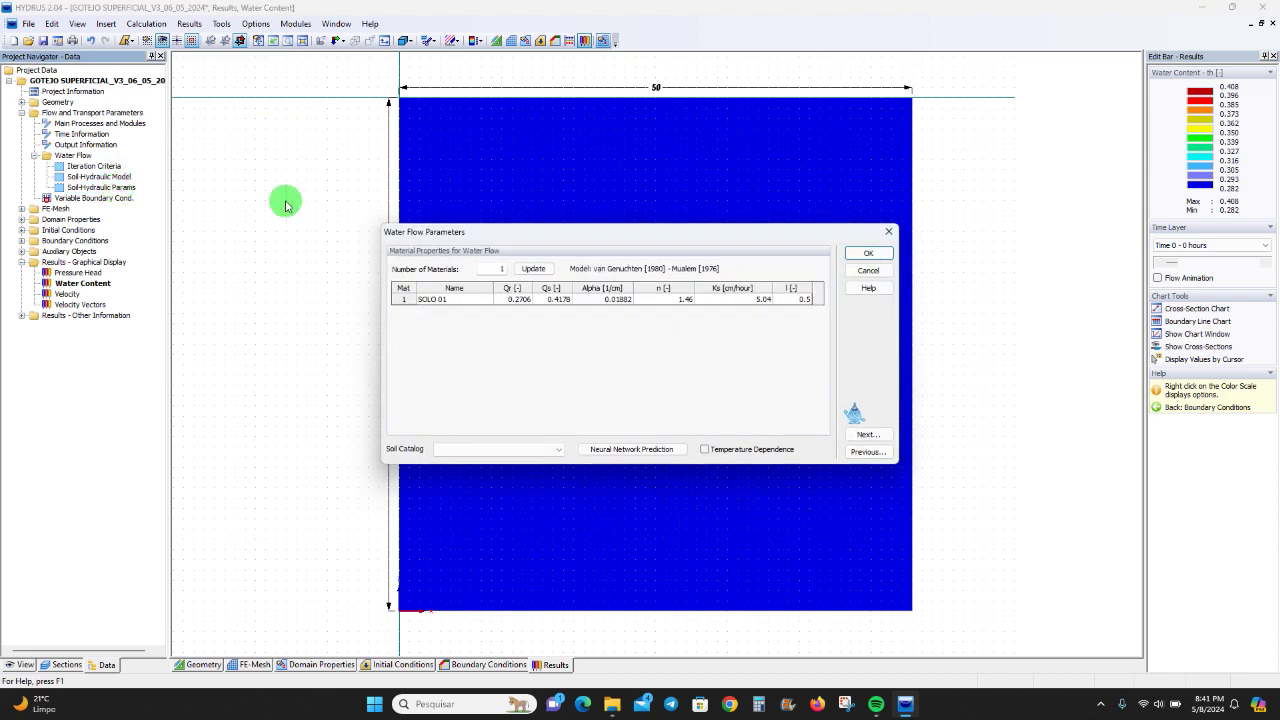
left_click_drag(537, 221, 316, 158)
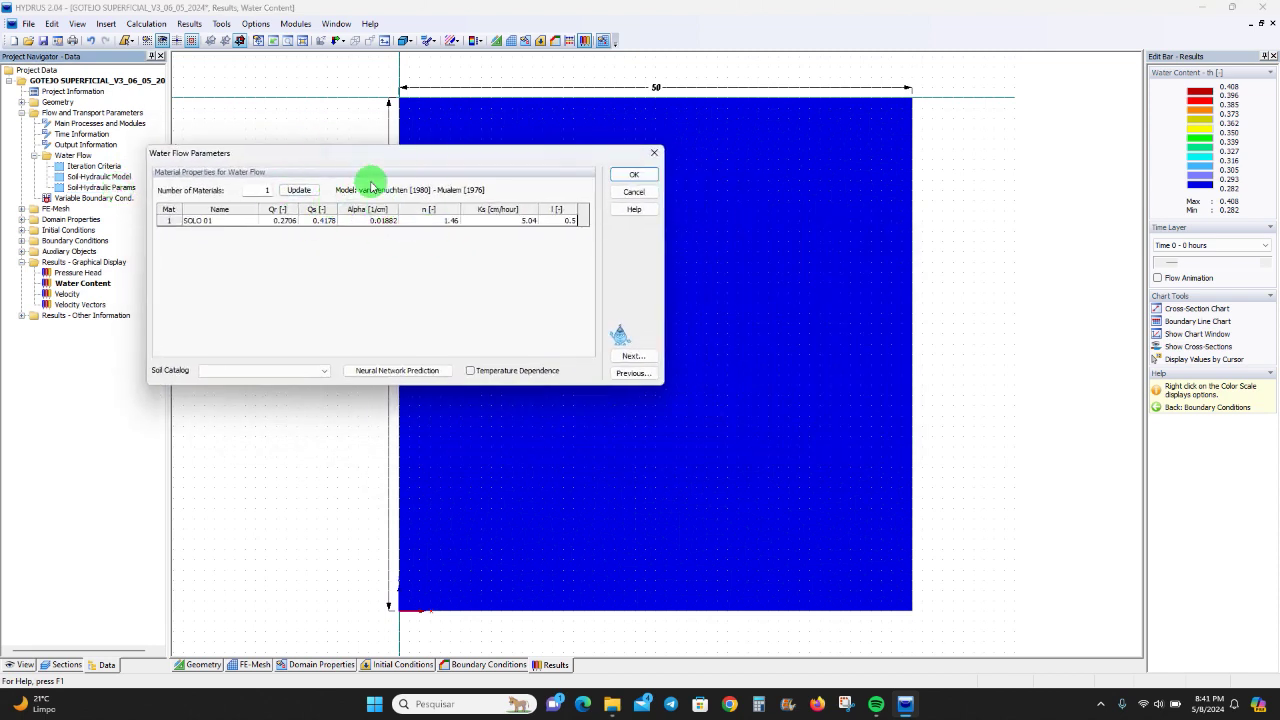
left_click_drag(380, 155, 409, 156)
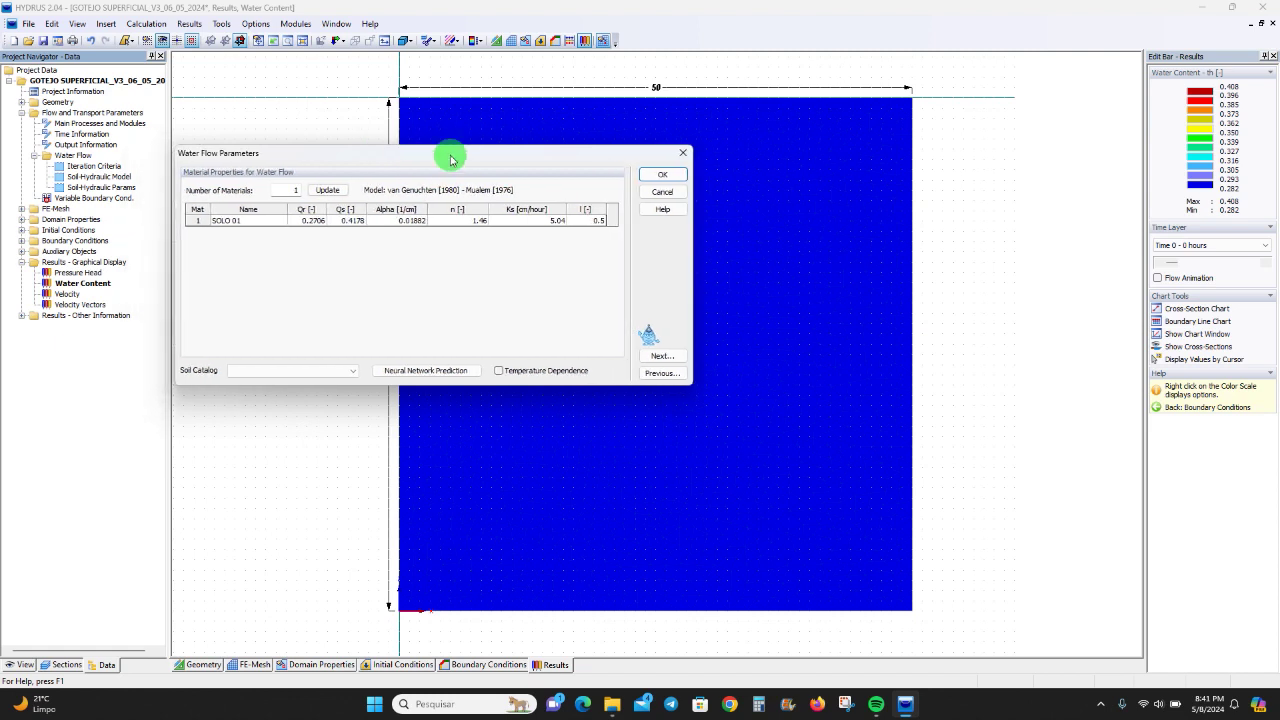
left_click_drag(435, 156, 510, 166)
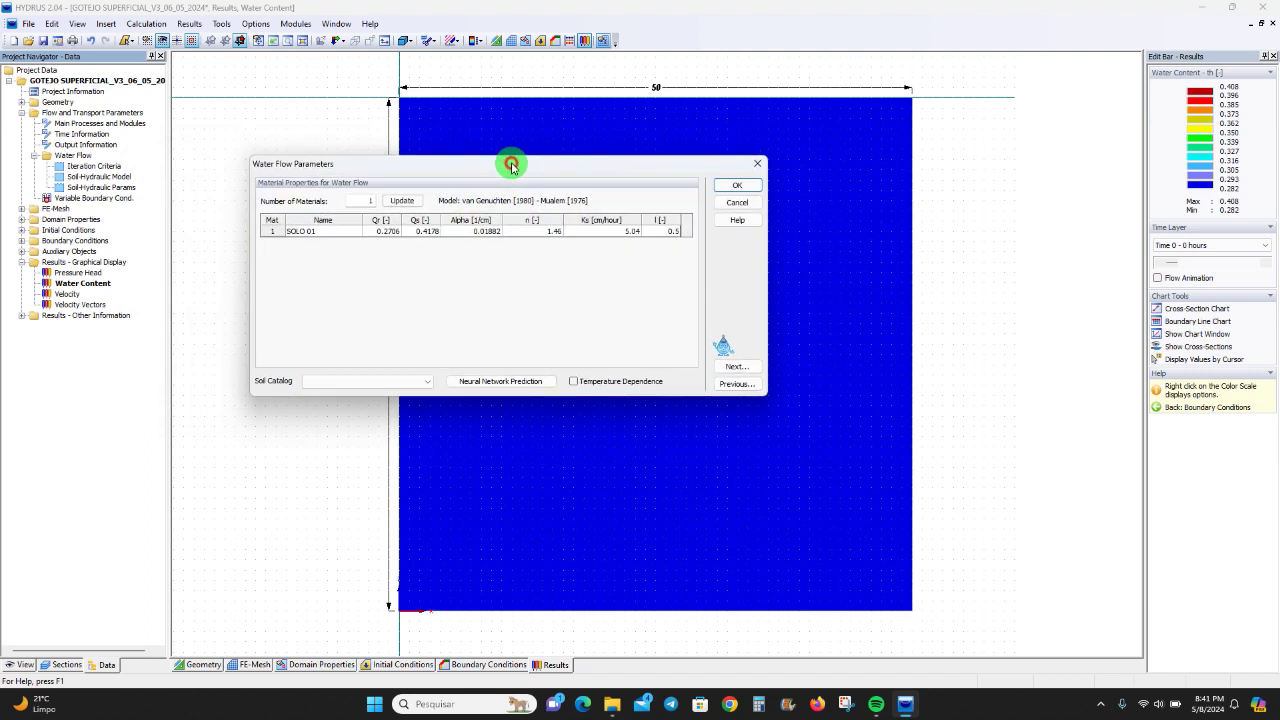
left_click(757, 164)
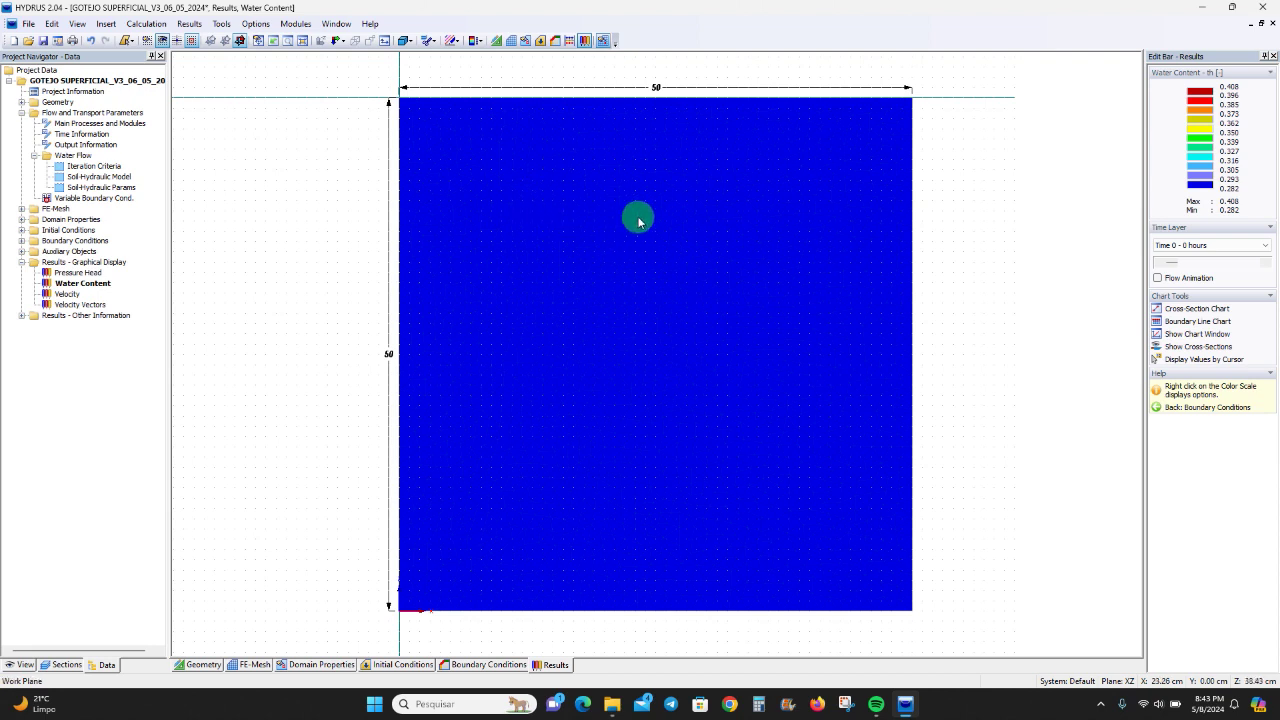
Step: Inspect the default pressure head initial condition's distribution and value, and apply it
left_click(22, 230)
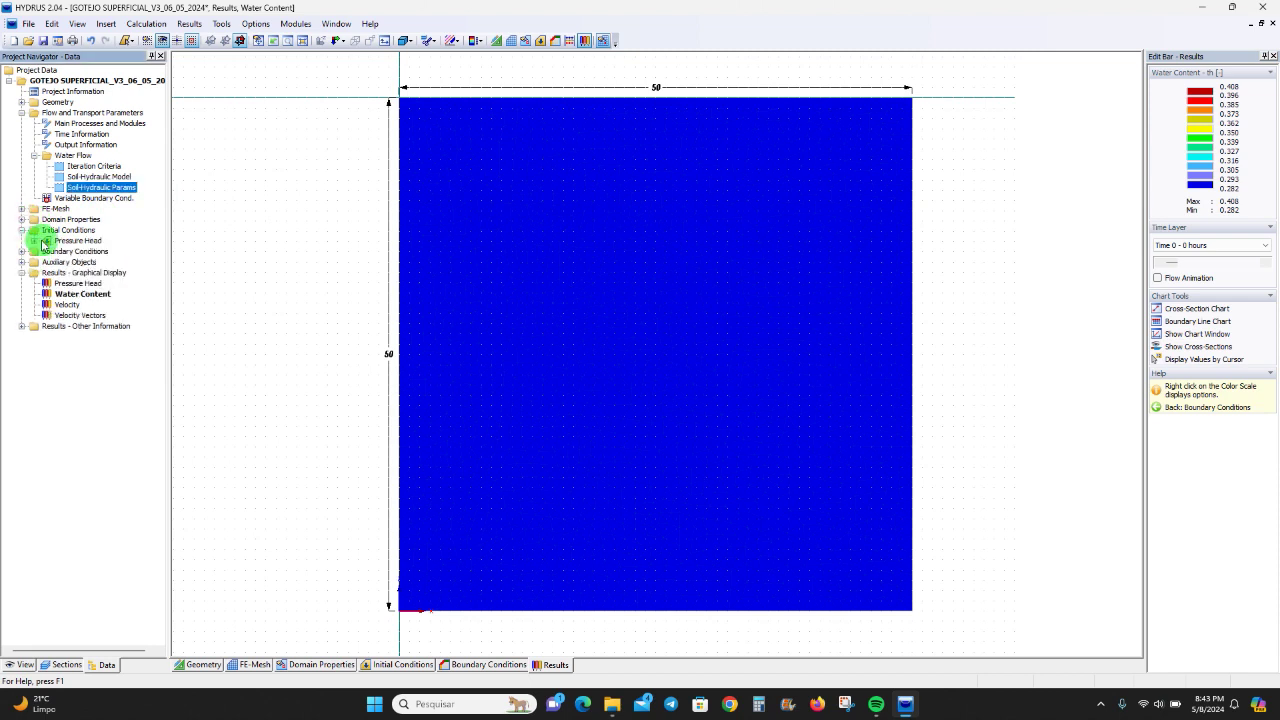
left_click(34, 241)
left_click(93, 251)
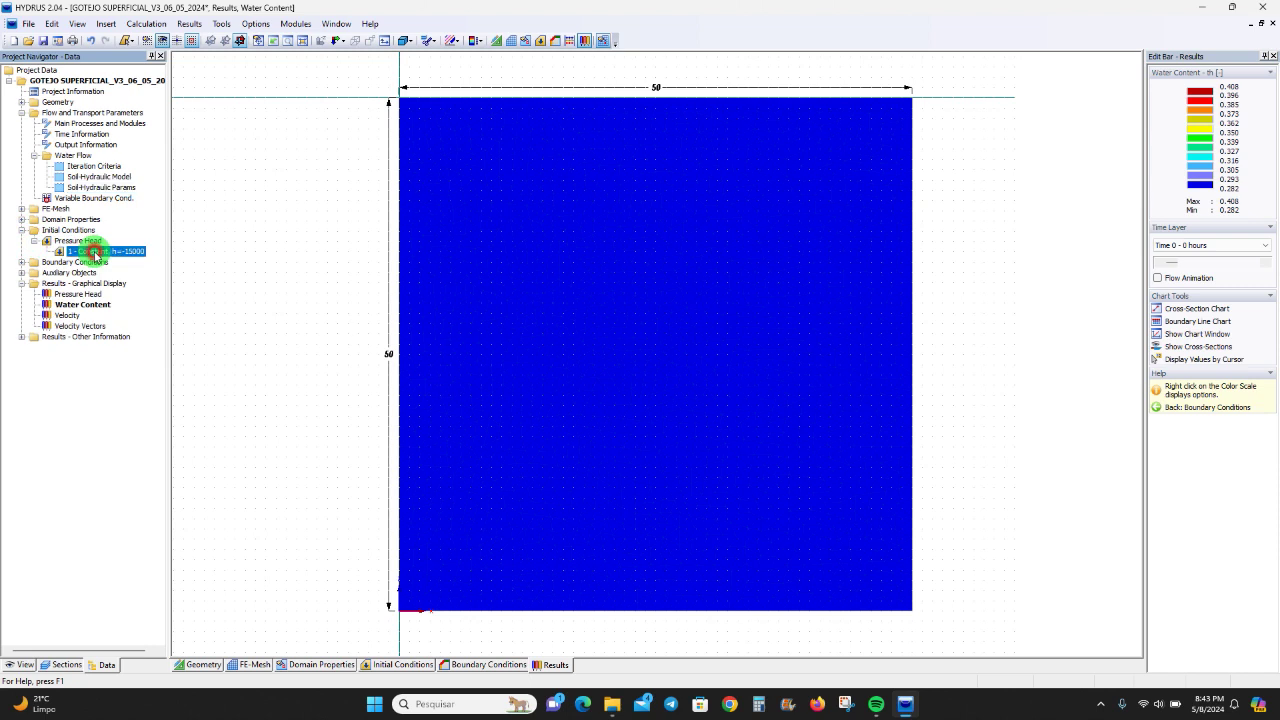
double_click(93, 251)
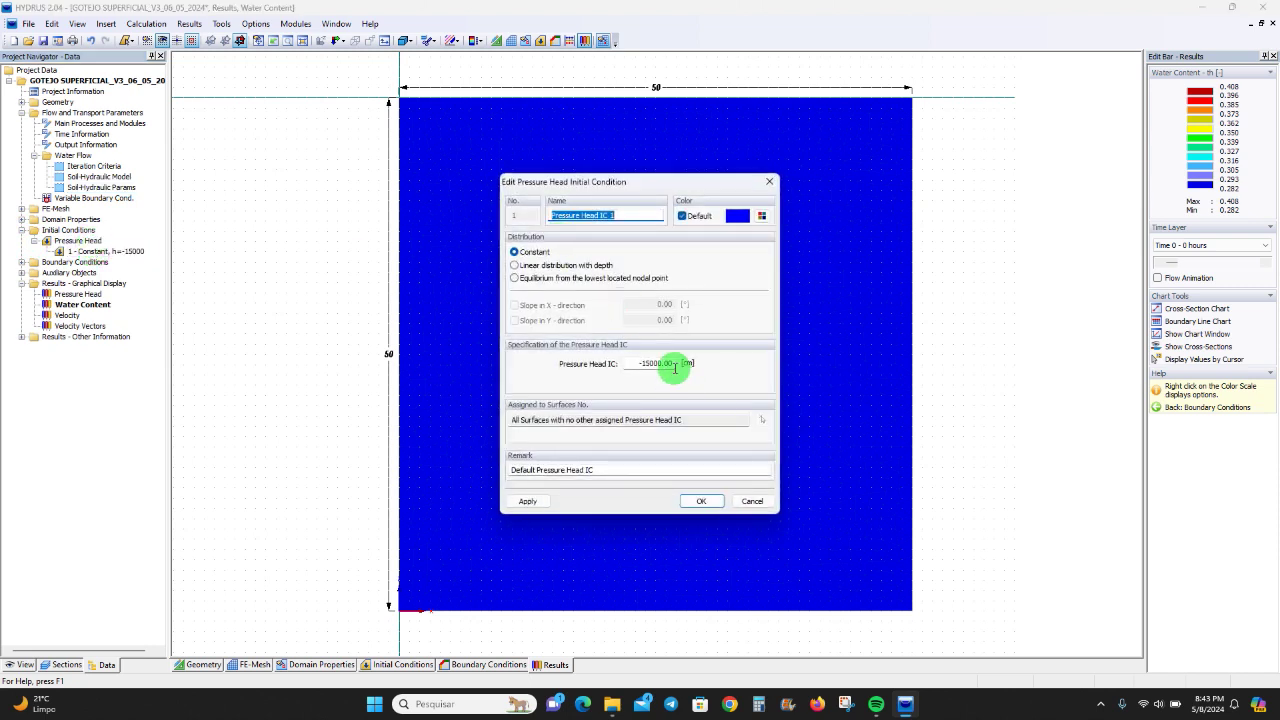
left_click(537, 501)
left_click(682, 378)
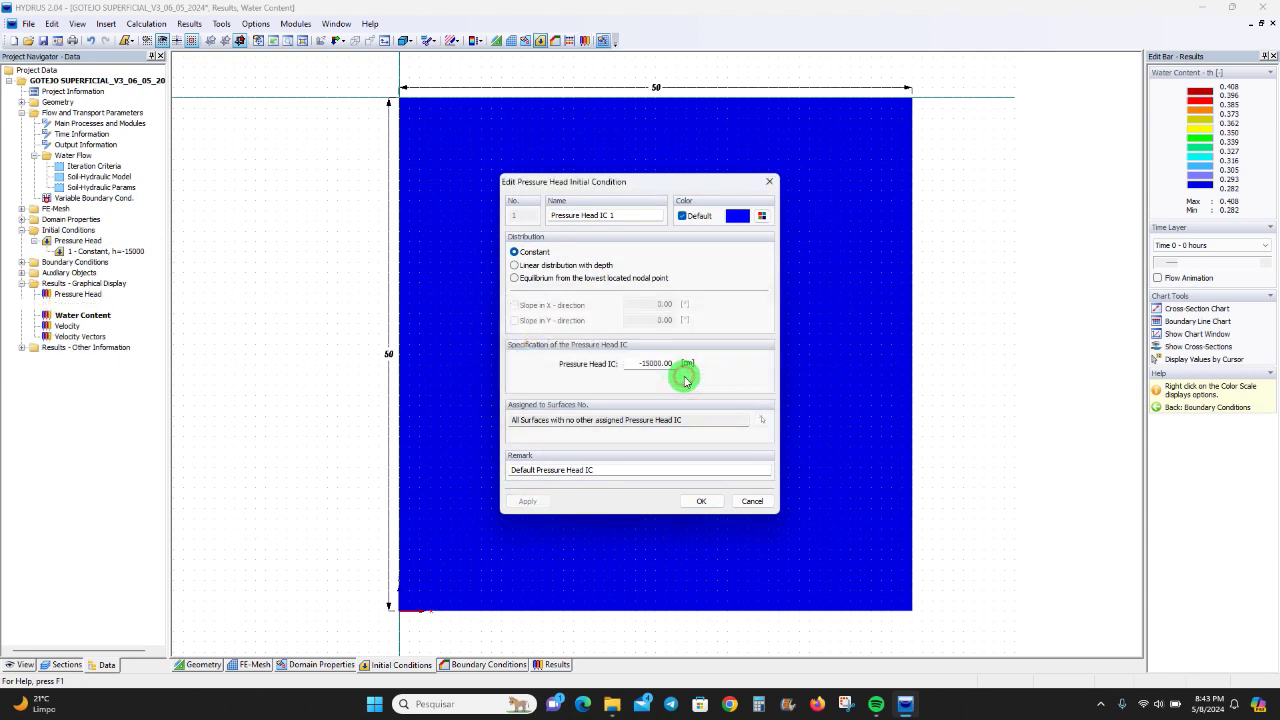
left_click(701, 501)
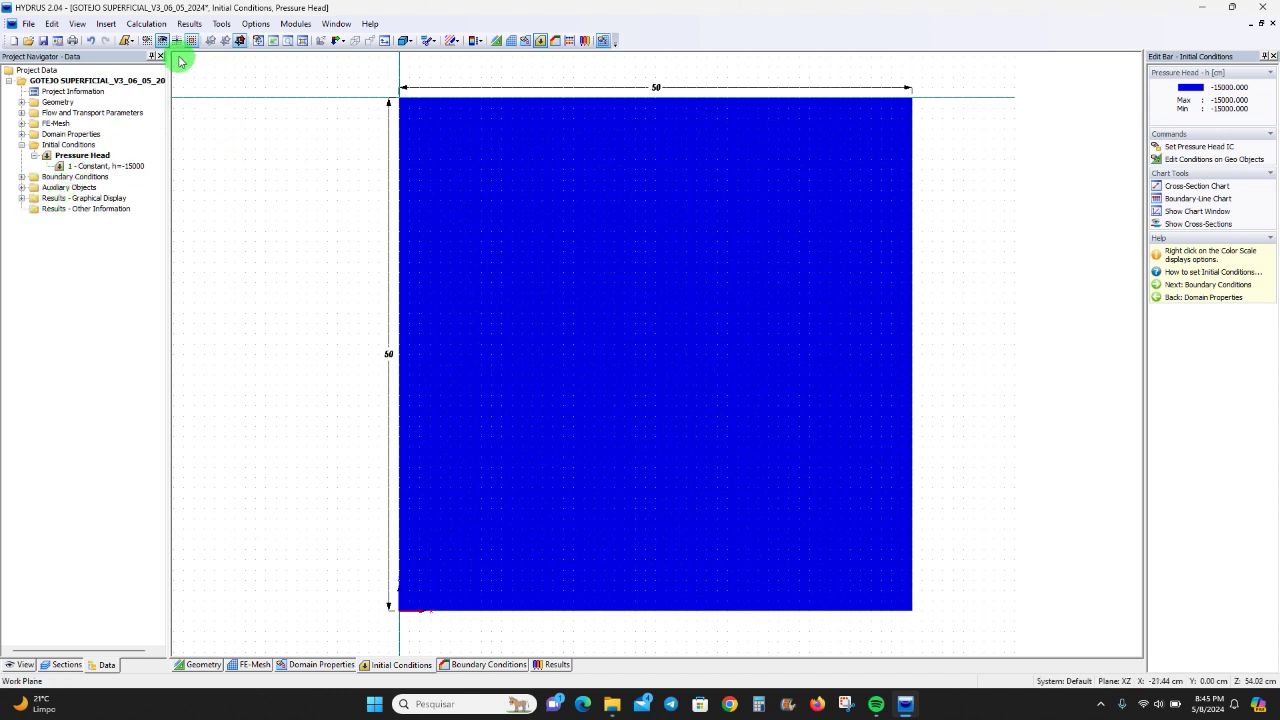
Step: Run the HYDRUS calculation for the current project and continue to its results
left_click(146, 24)
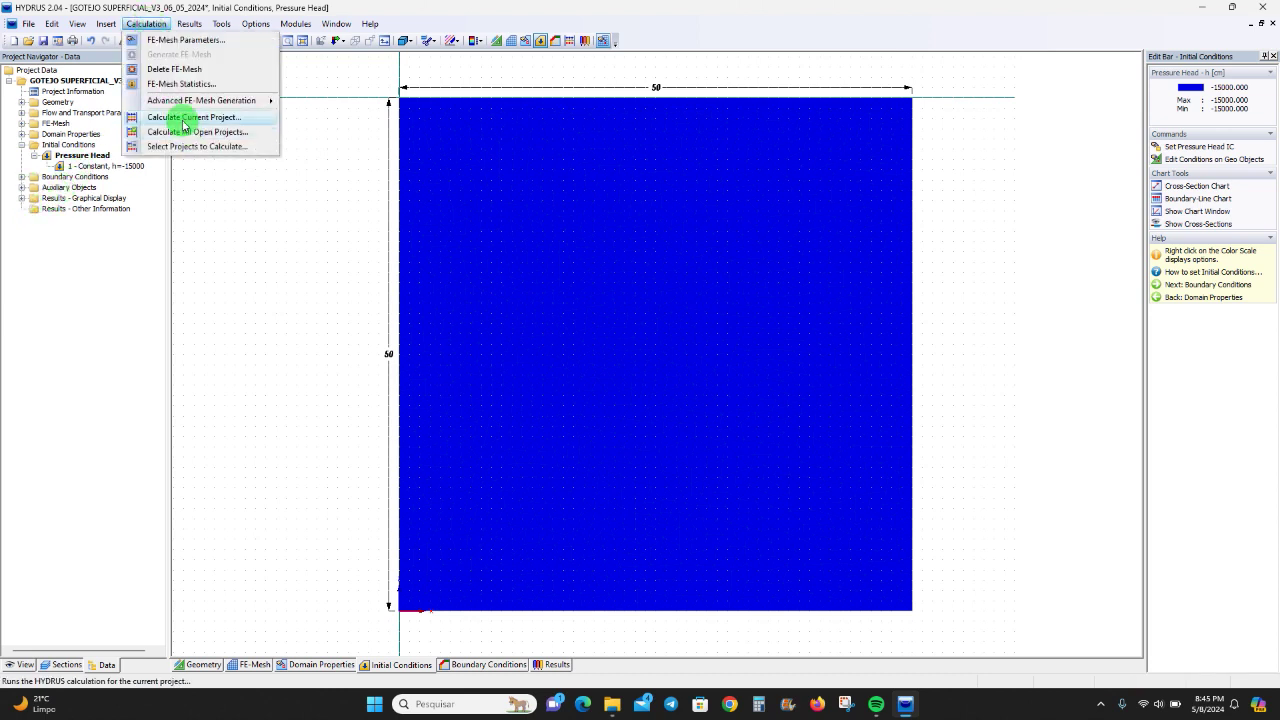
left_click(181, 120)
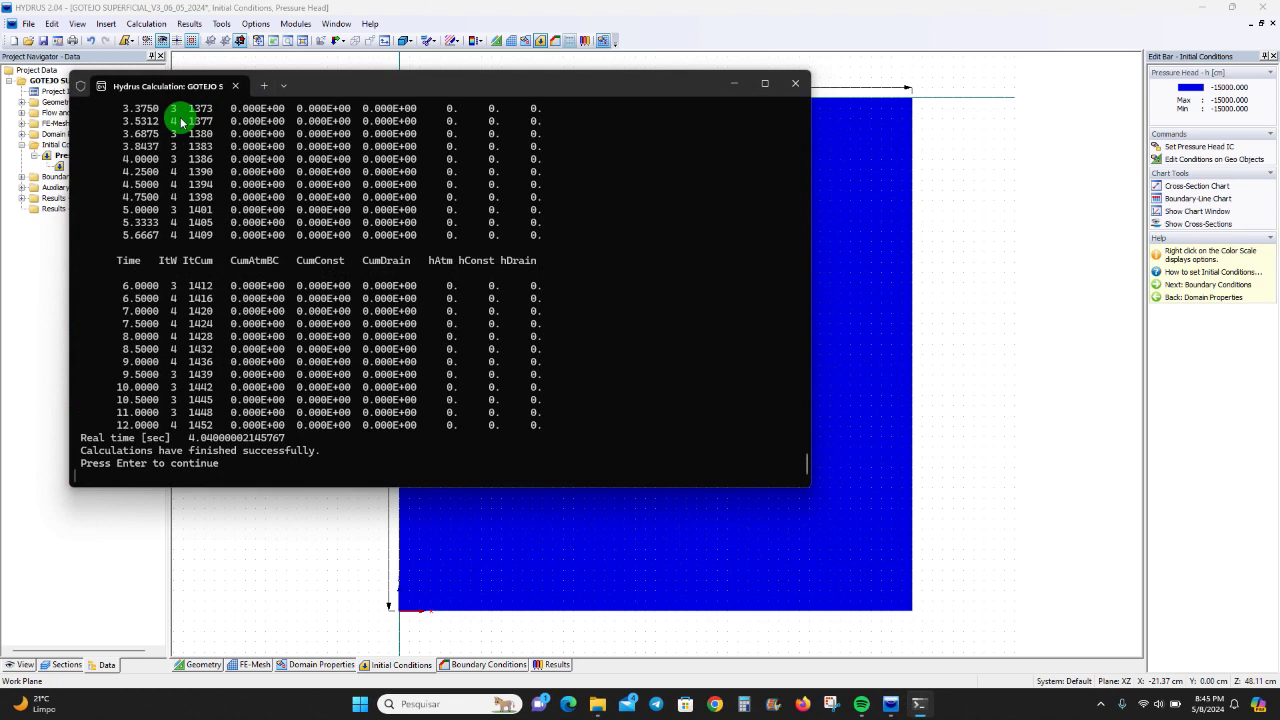
key("Return")
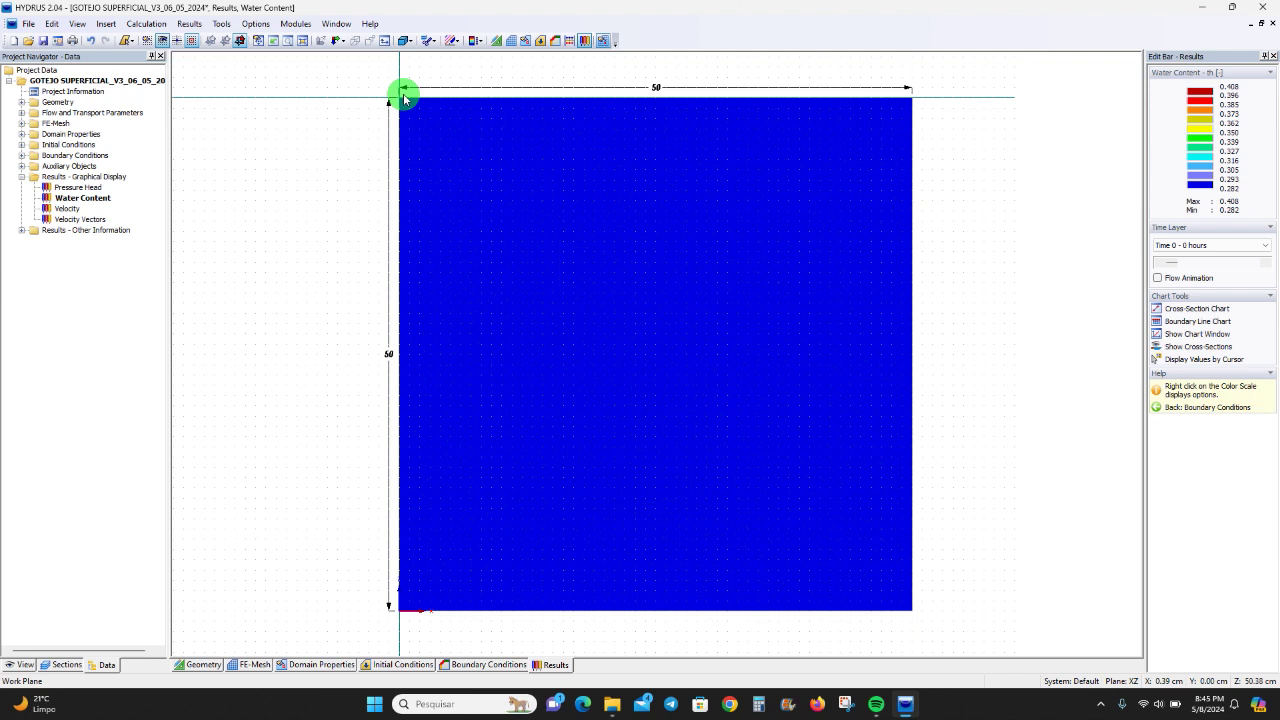
Step: Advance the water content results to the Time 1 - 1 hours layer
left_click(1210, 246)
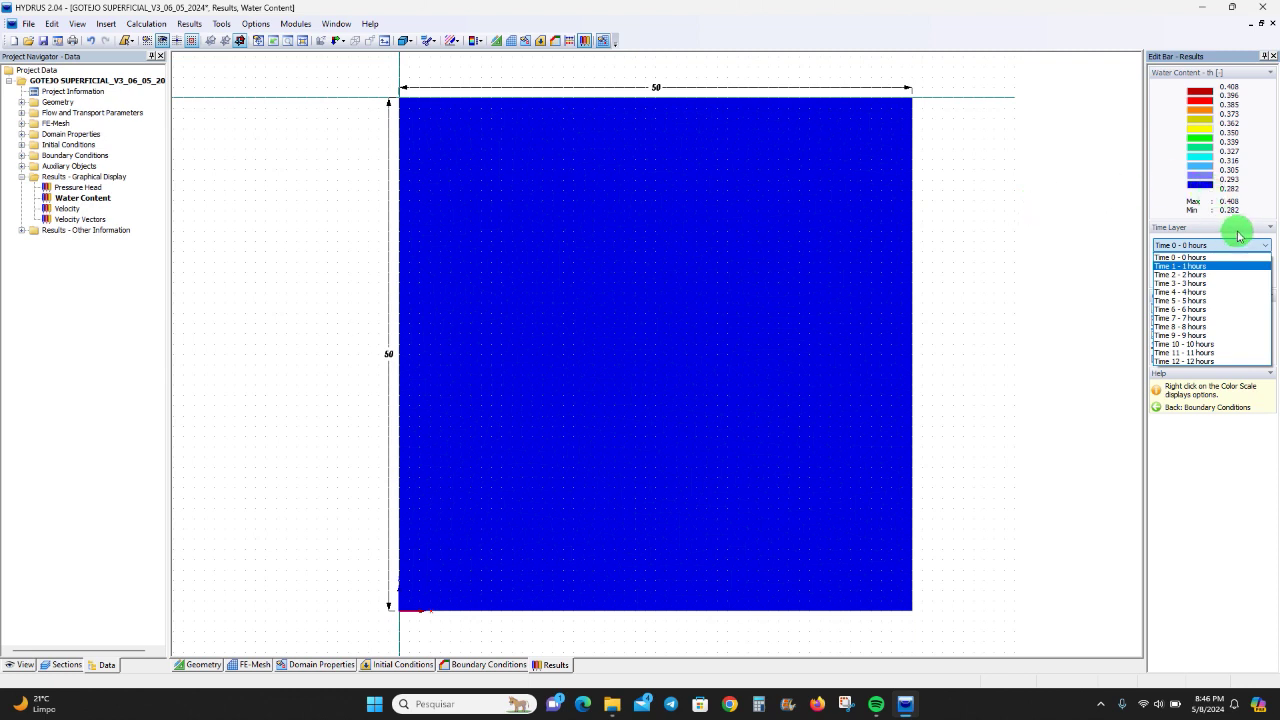
left_click(1120, 244)
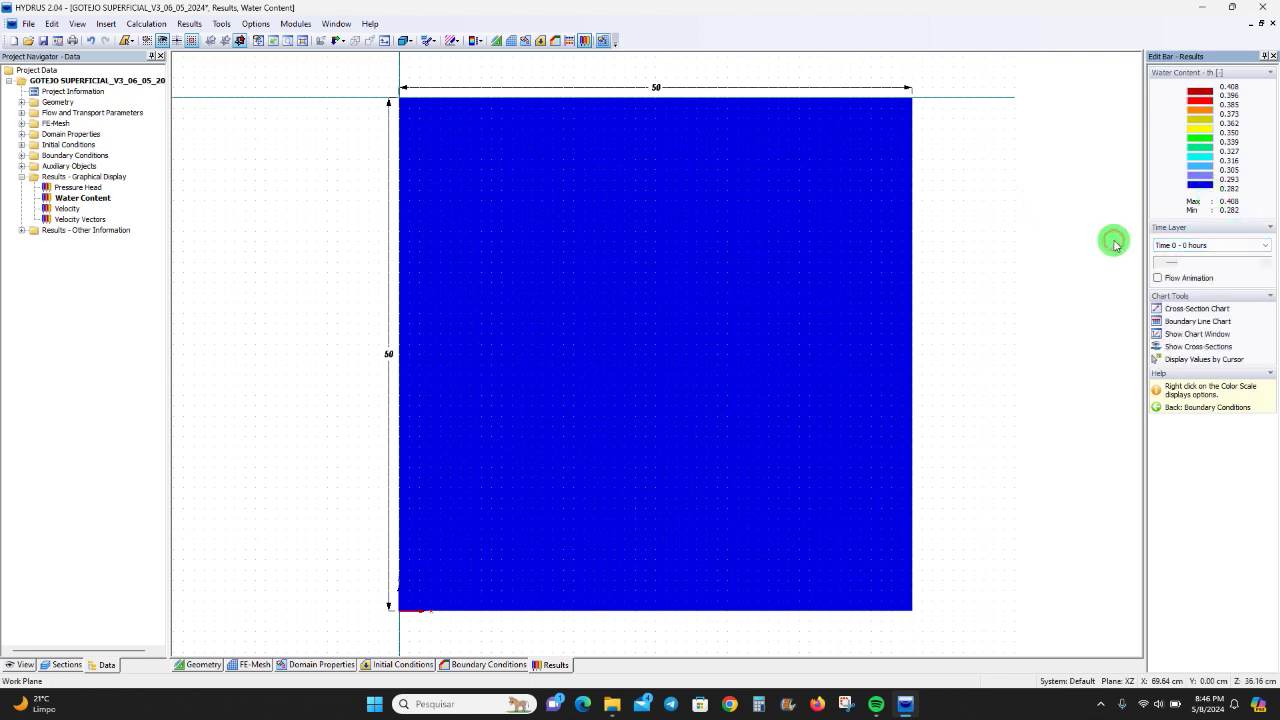
left_click(1263, 265)
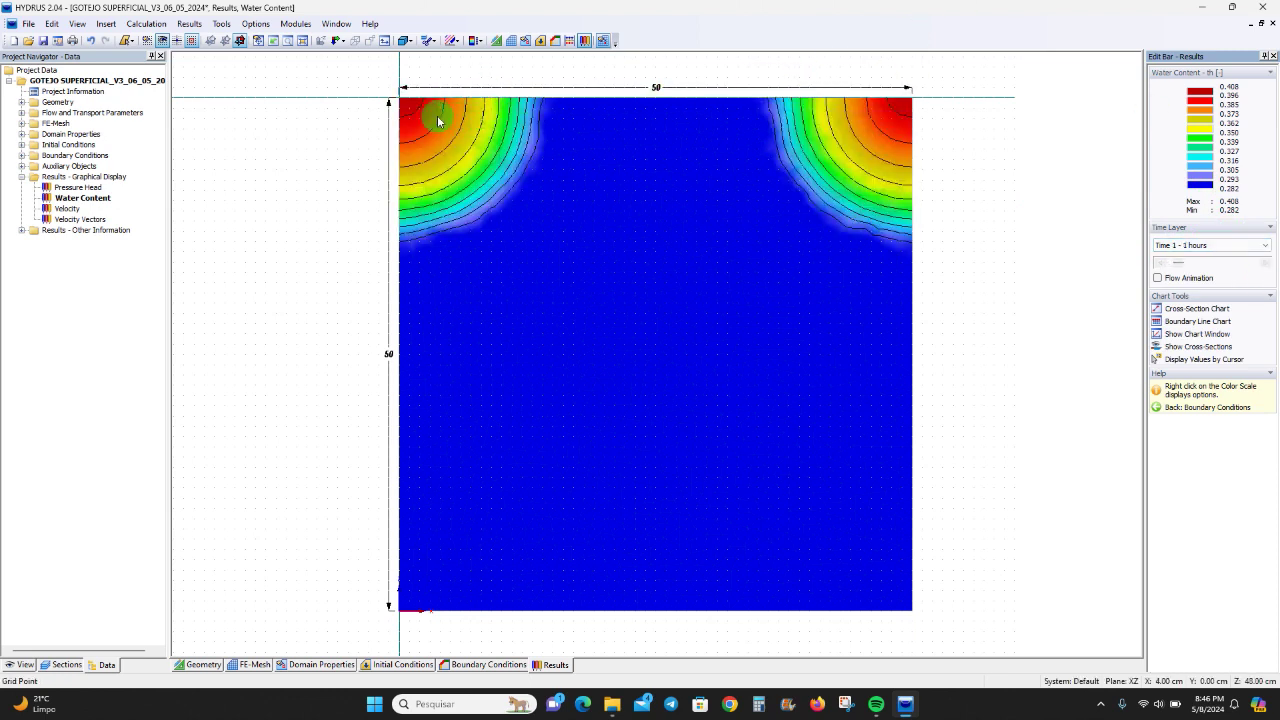
Step: Measure the 1-hour wetted depth with a cross-section line down the domain's left edge, from Z 50 to about Z 36 cm
left_click(1227, 316)
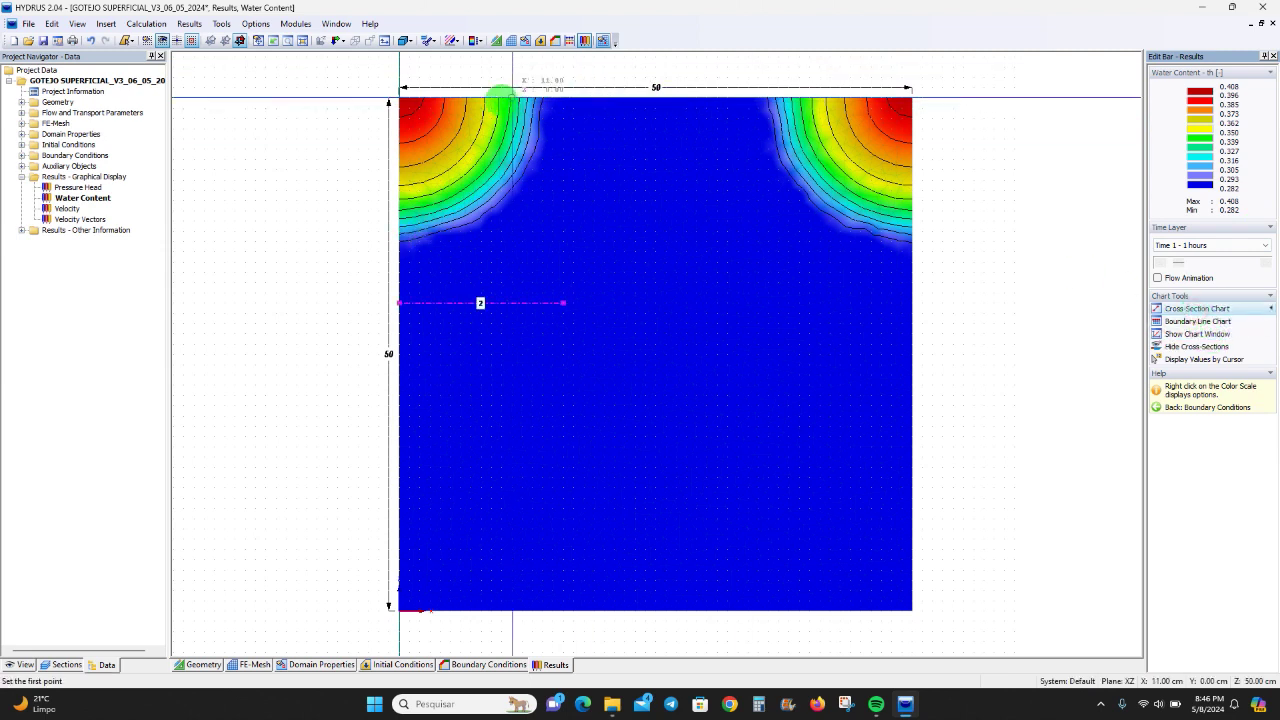
left_click(400, 97)
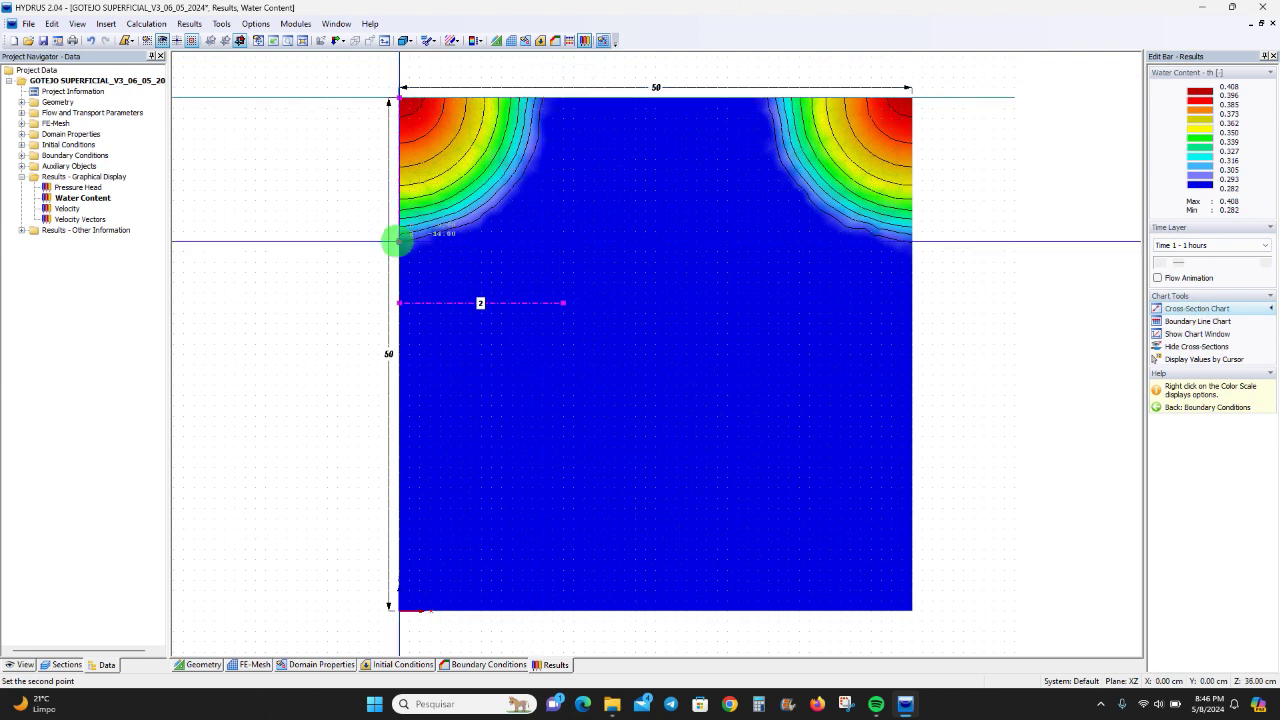
left_click(399, 240)
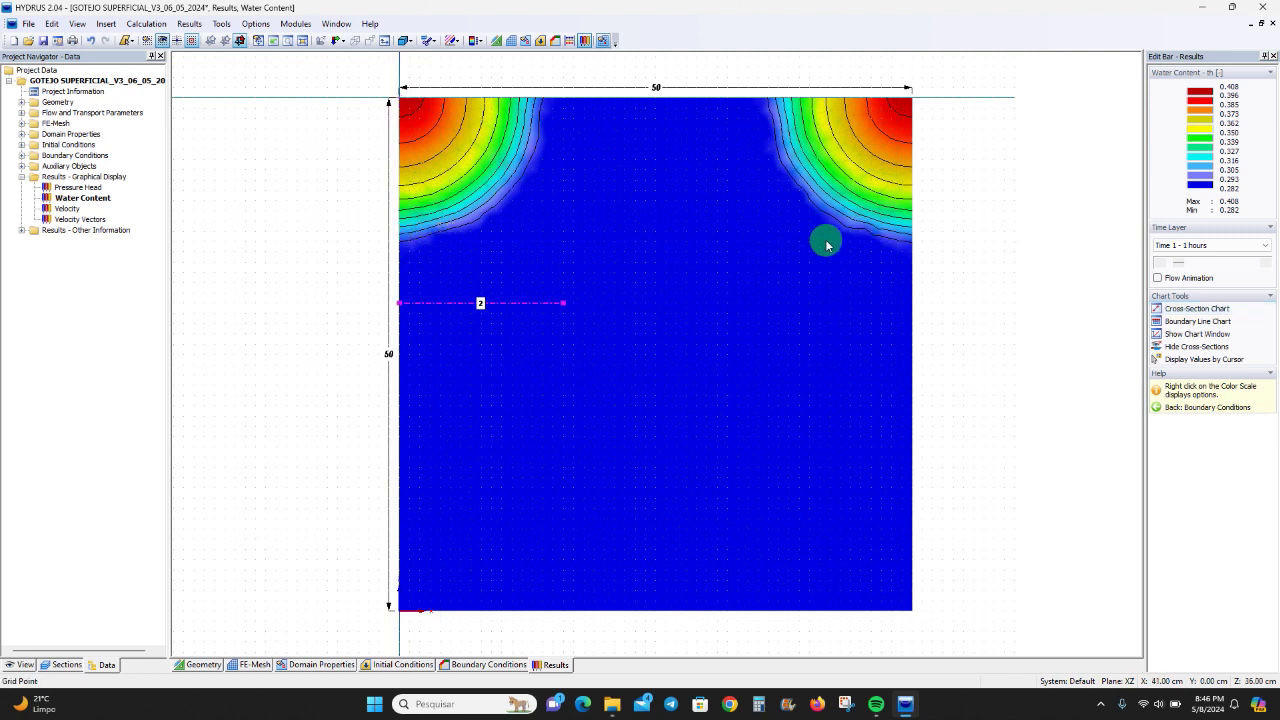
Step: Check the horizontal cross-section lines below the left wetted zone and hide the cross-sections
left_click(457, 302)
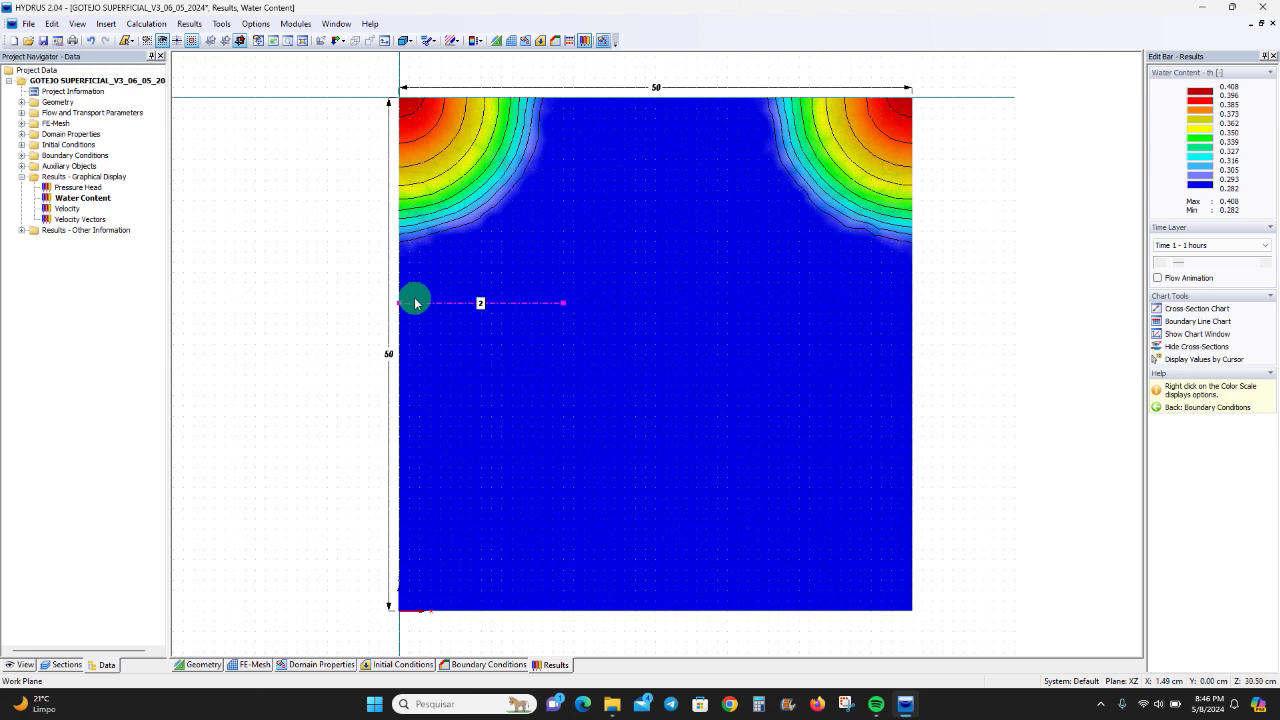
left_click(566, 305)
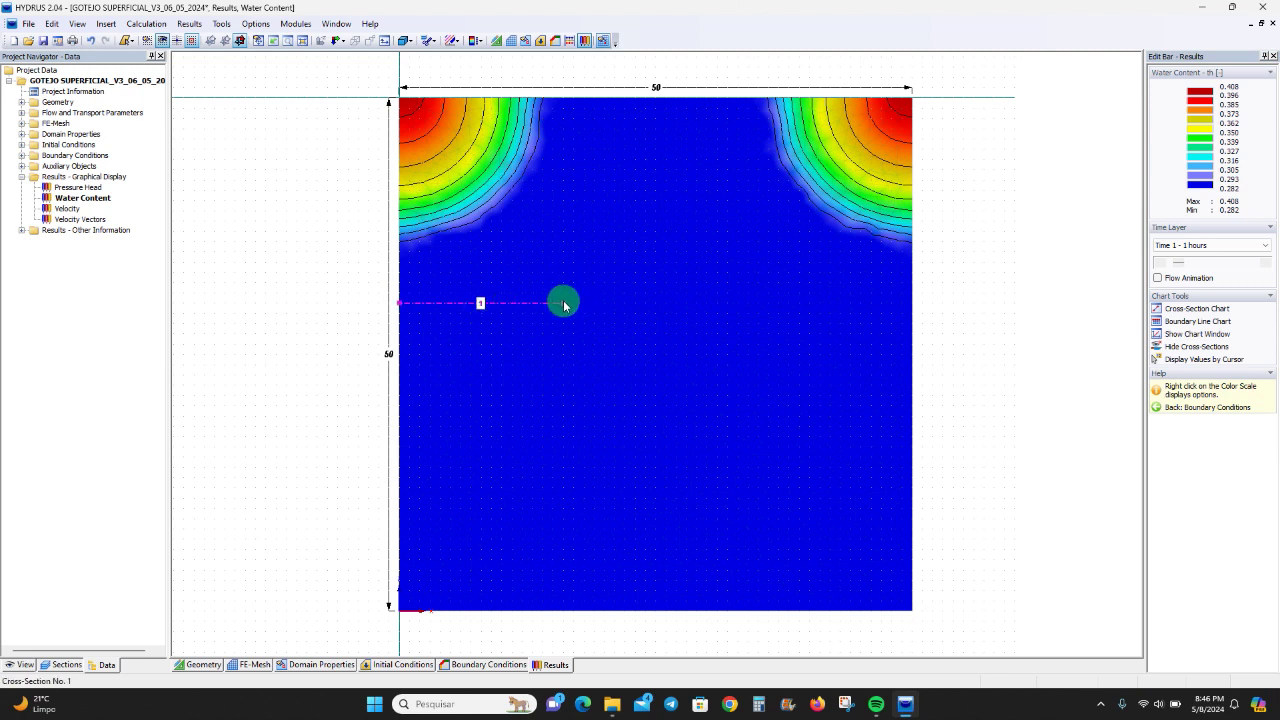
left_click(413, 308)
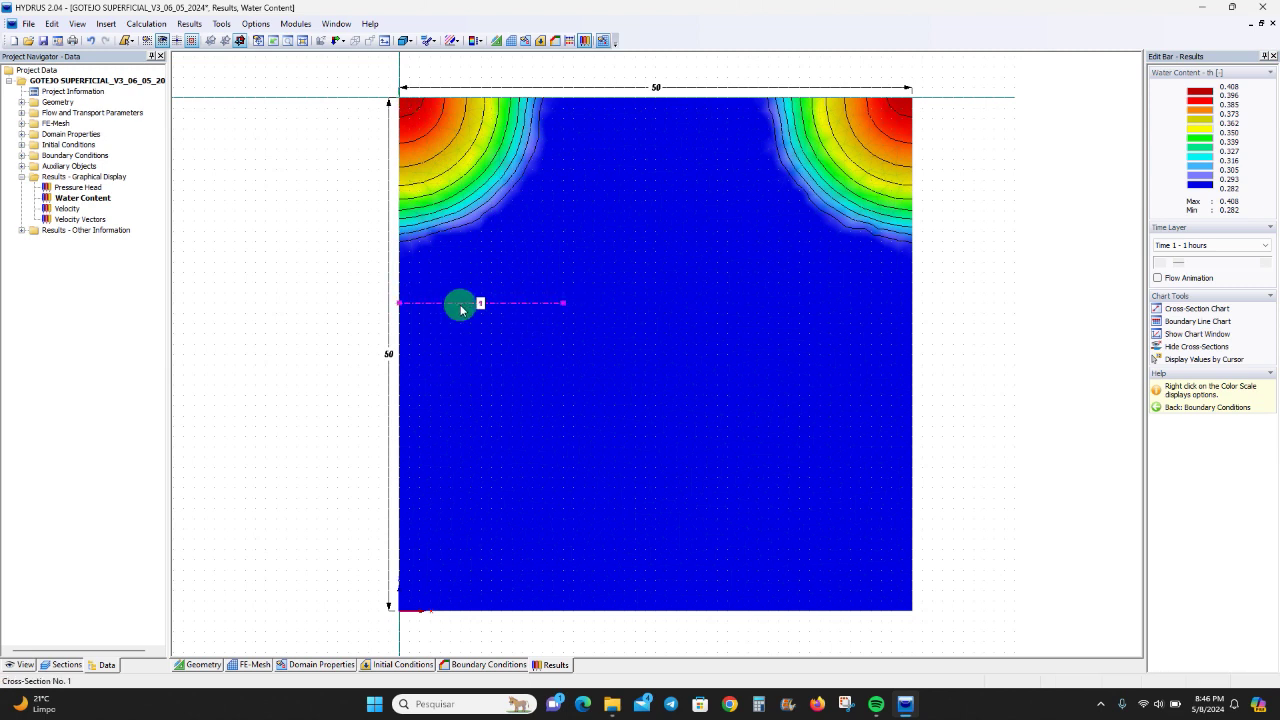
left_click(562, 305)
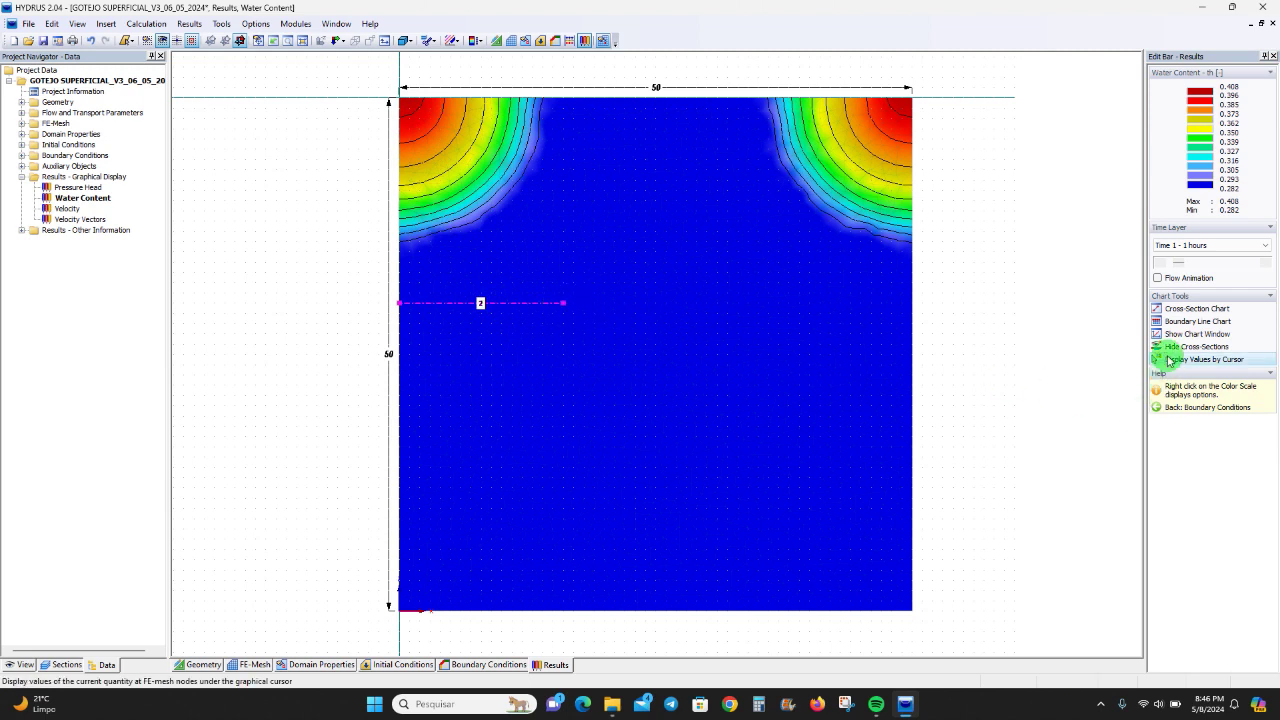
left_click(1175, 347)
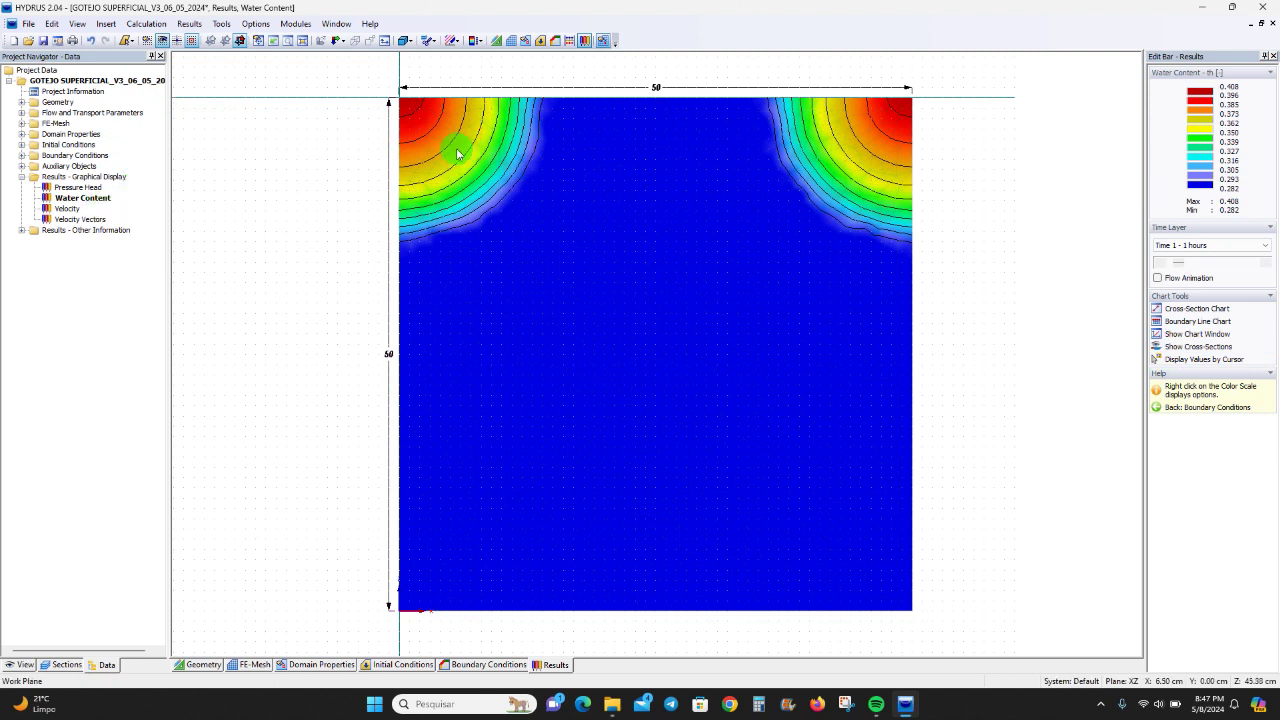
Step: View the pressure head distribution at 1 hour and return to the water content results
left_click(95, 188)
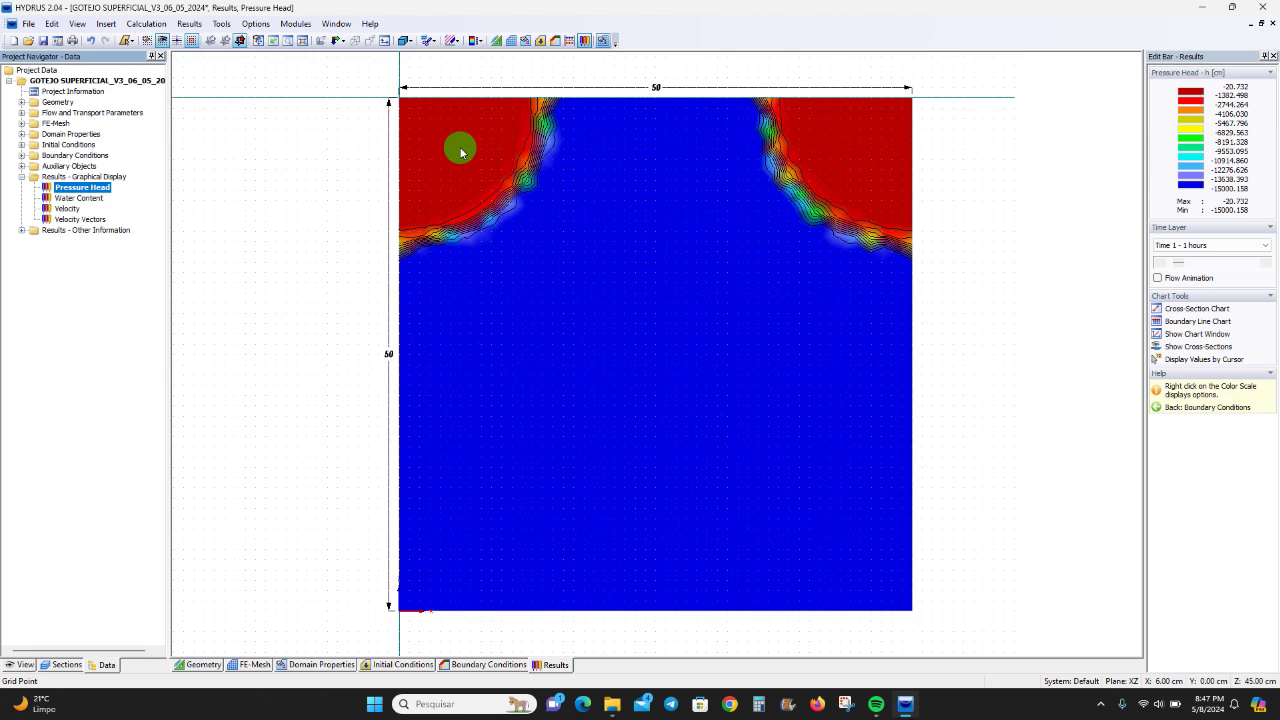
left_click(98, 201)
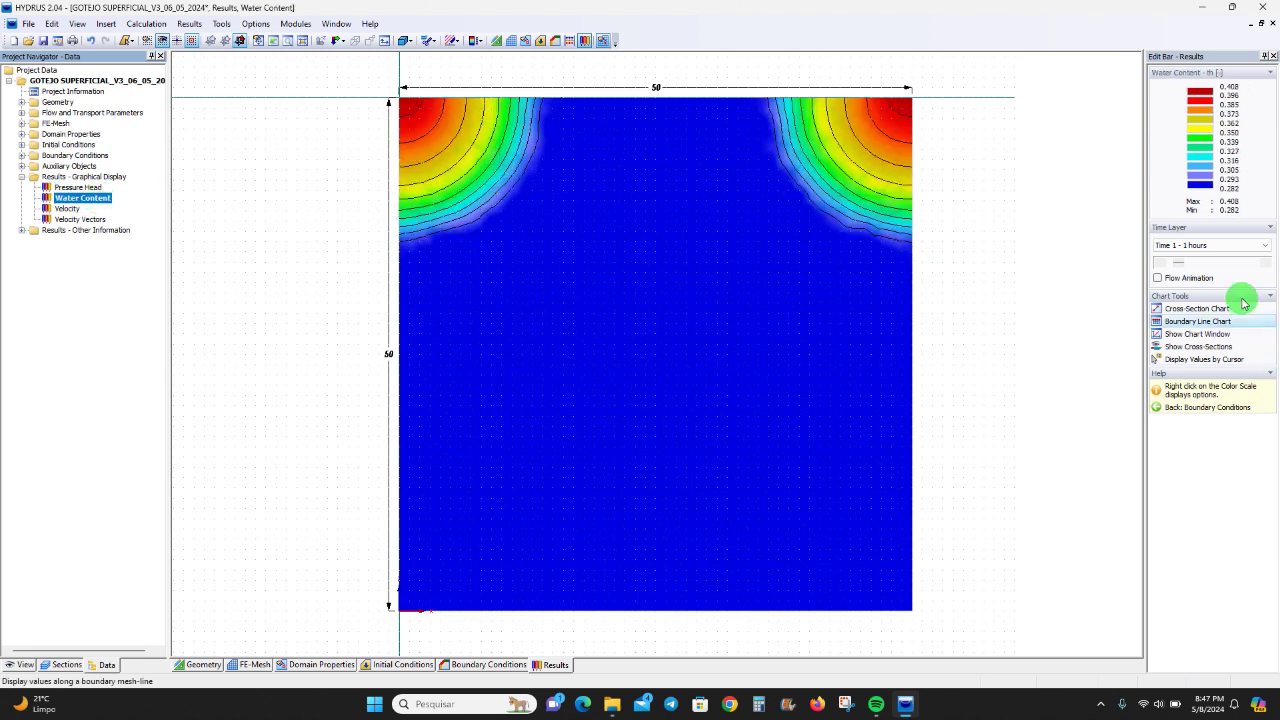
Step: Advance water content to 2 hours and measure the wetted depth down the left edge, from Z 50 to about Z 31 cm
left_click(1266, 261)
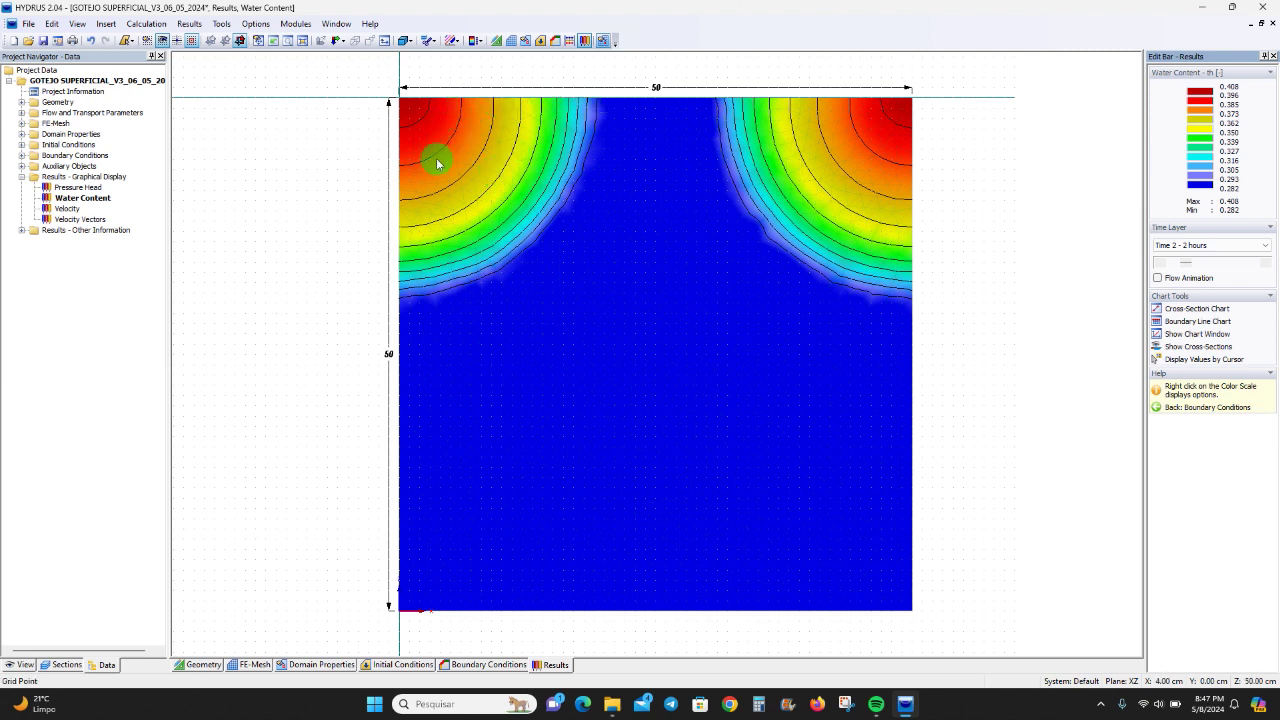
left_click(1157, 312)
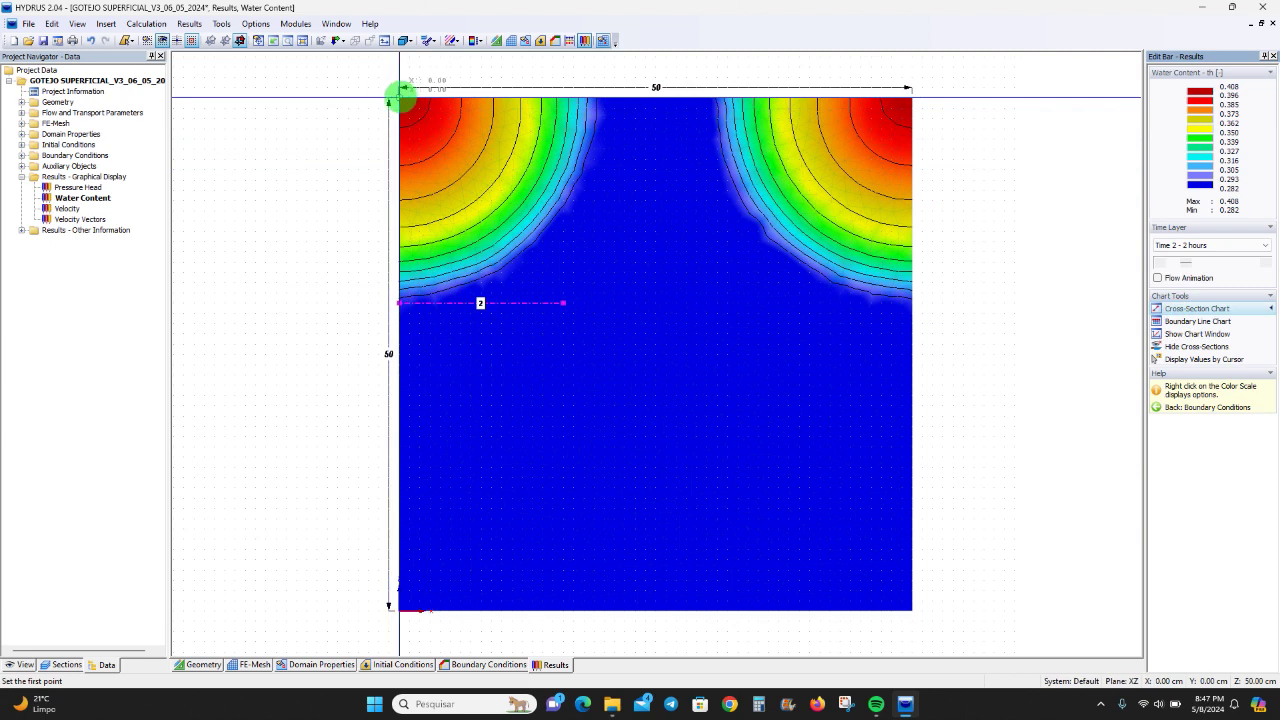
left_click(400, 97)
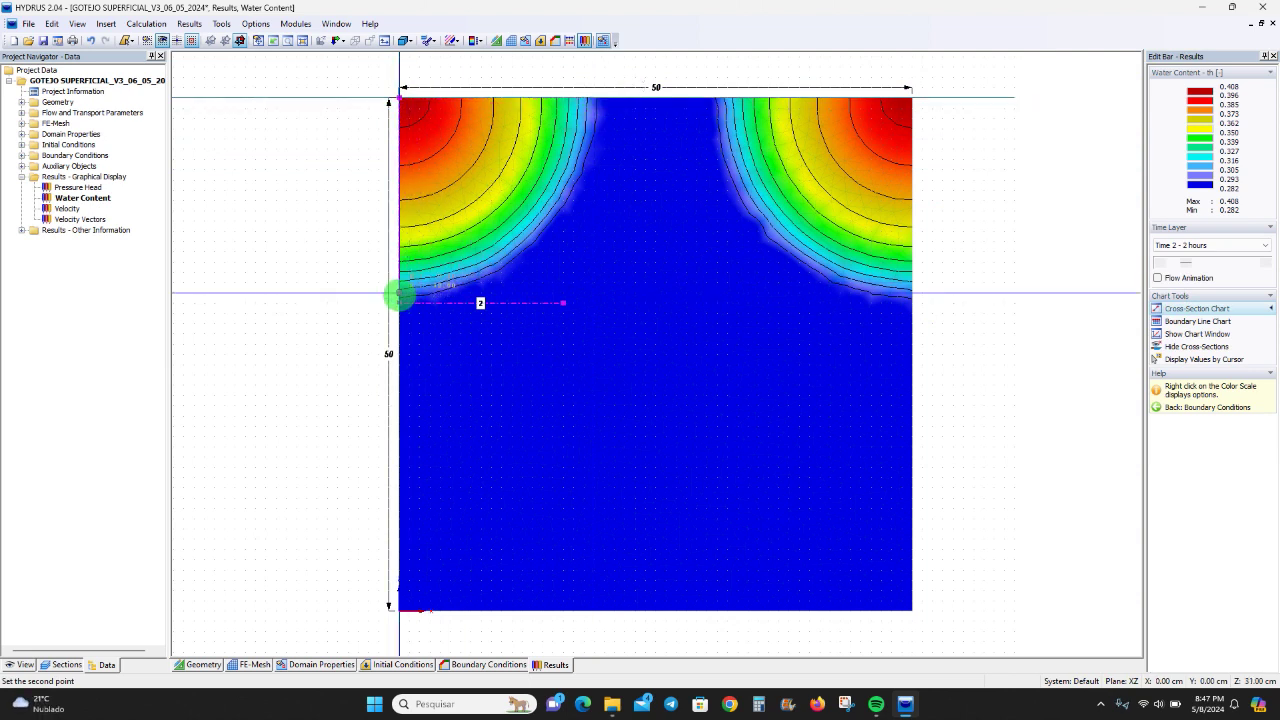
right_click(471, 292)
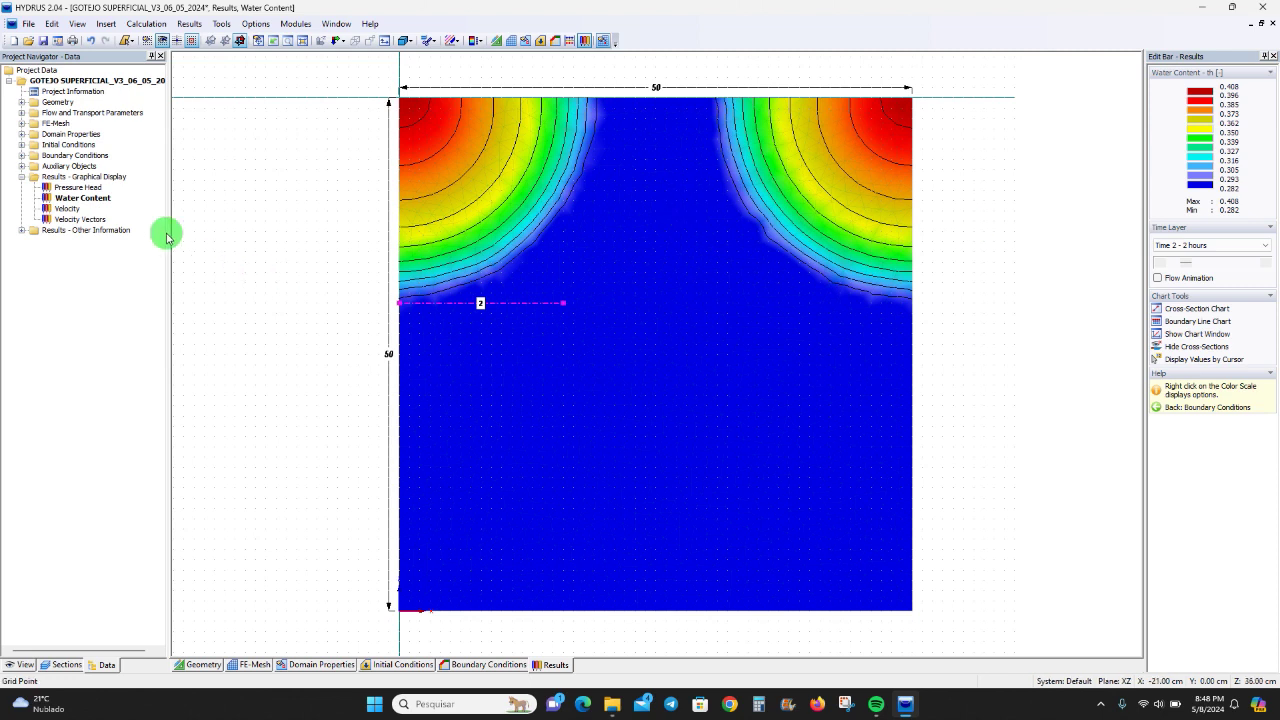
Step: Display the 2-hour pressure head distribution and read its node values near the wetting front by cursor
left_click(82, 188)
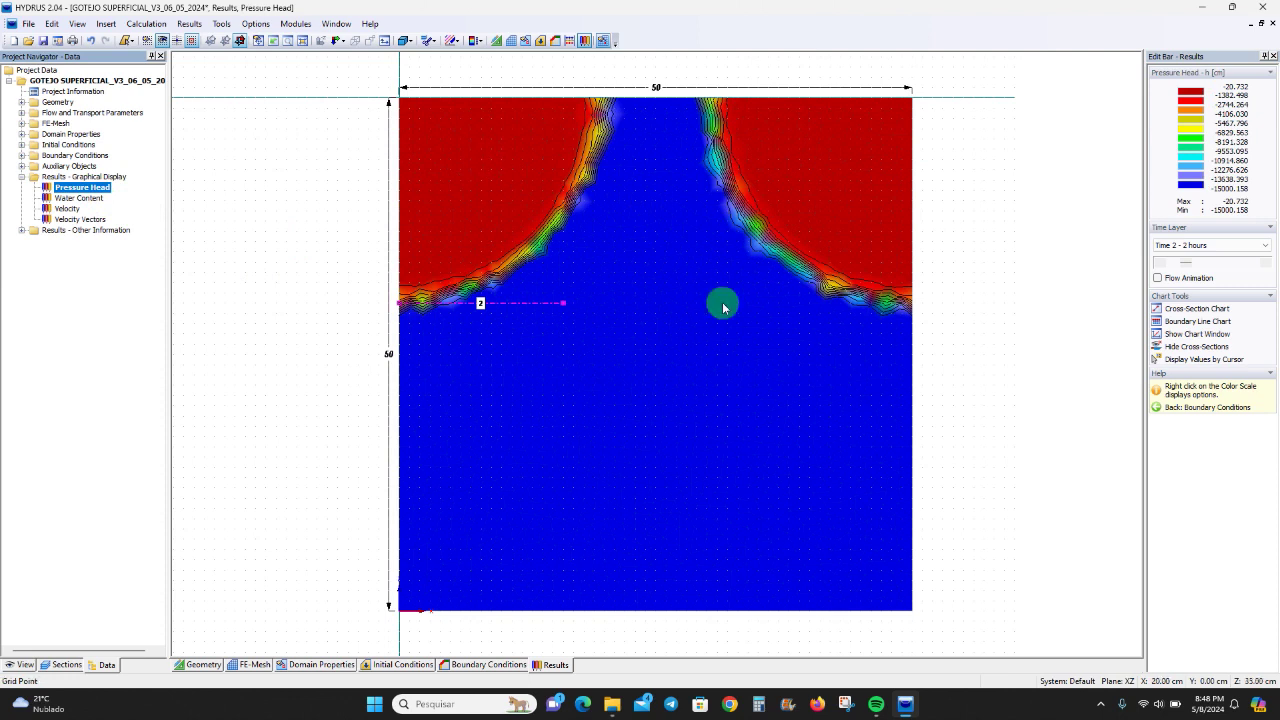
left_click(1180, 362)
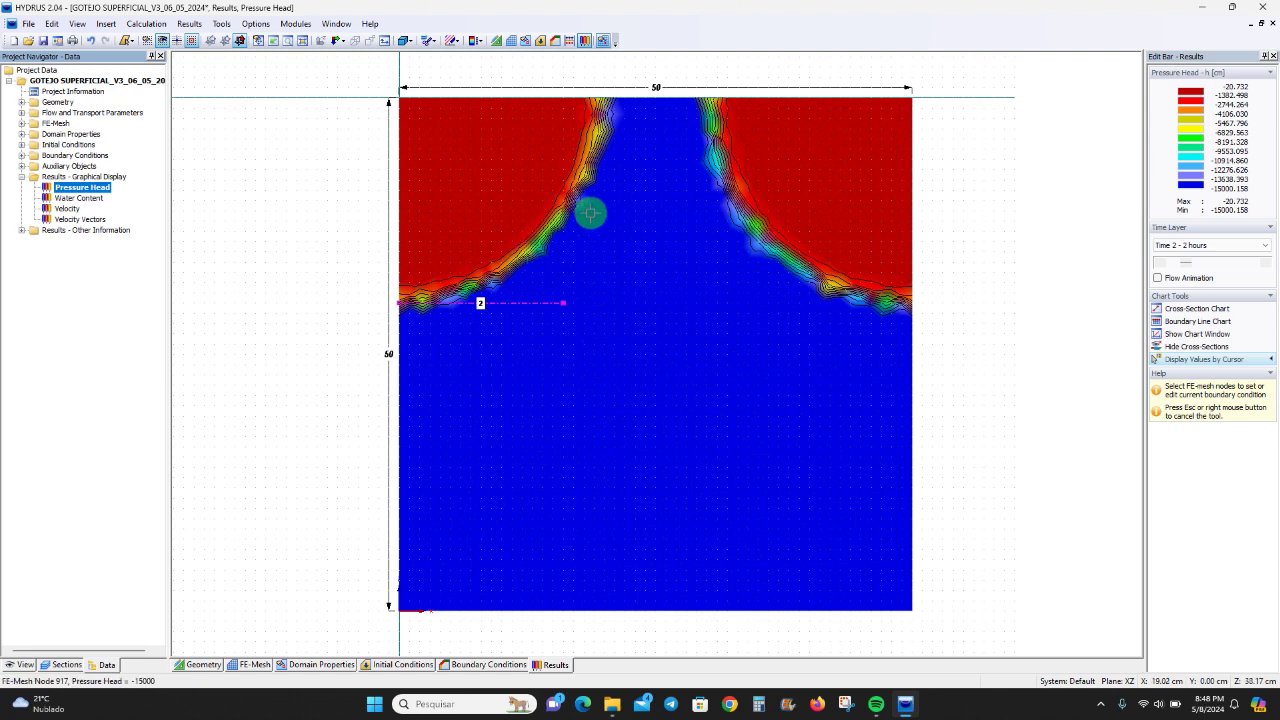
Step: Return to the water content results and advance them through 3 hours to the 4-hour time layer
left_click(79, 200)
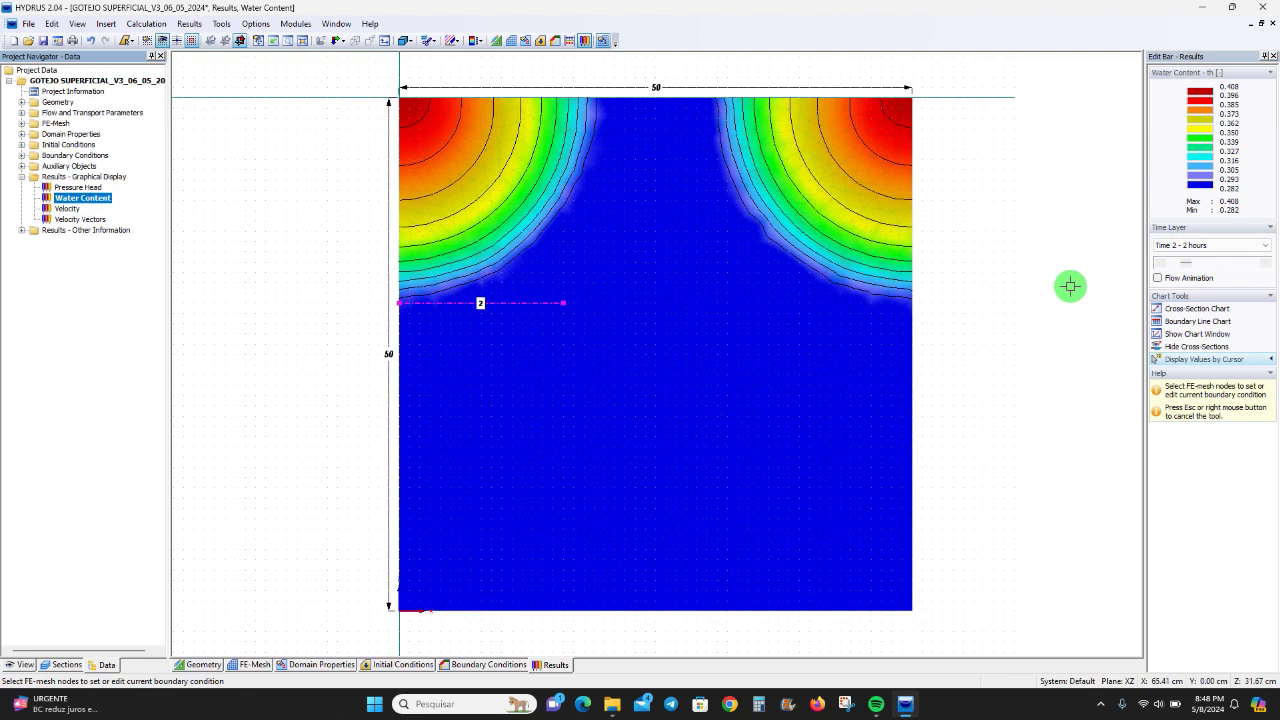
left_click(1266, 264)
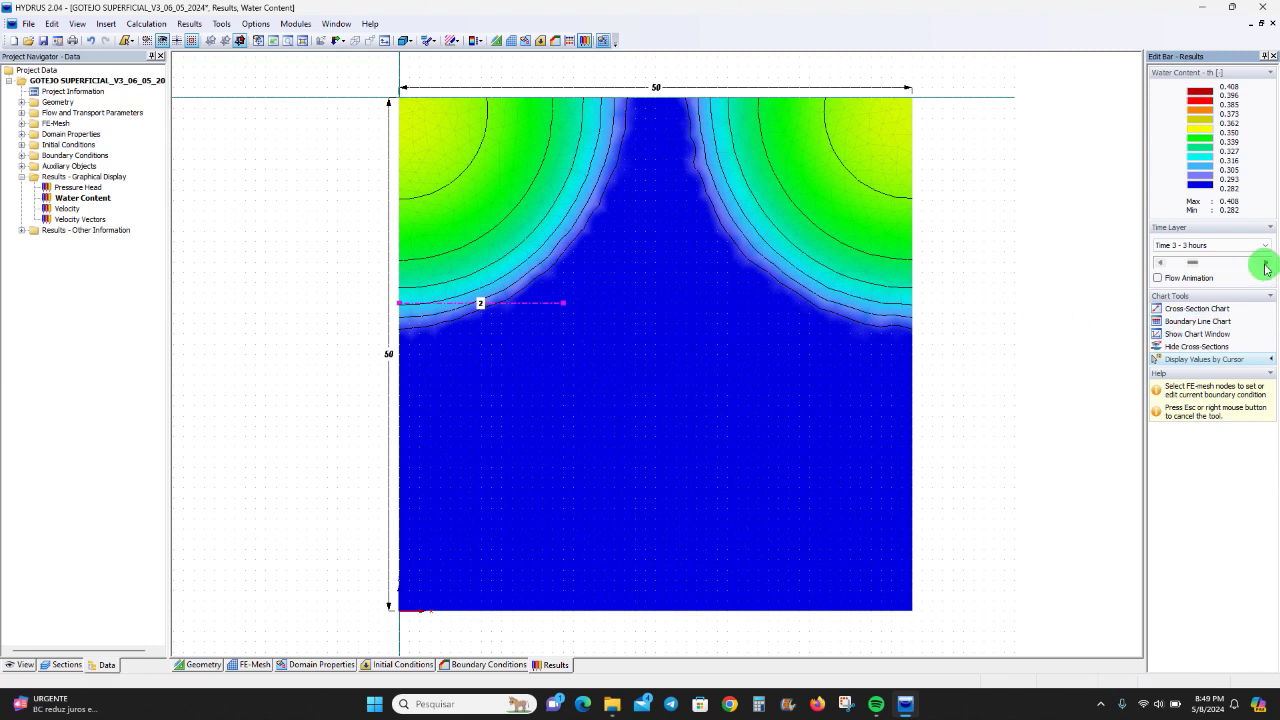
left_click(1266, 264)
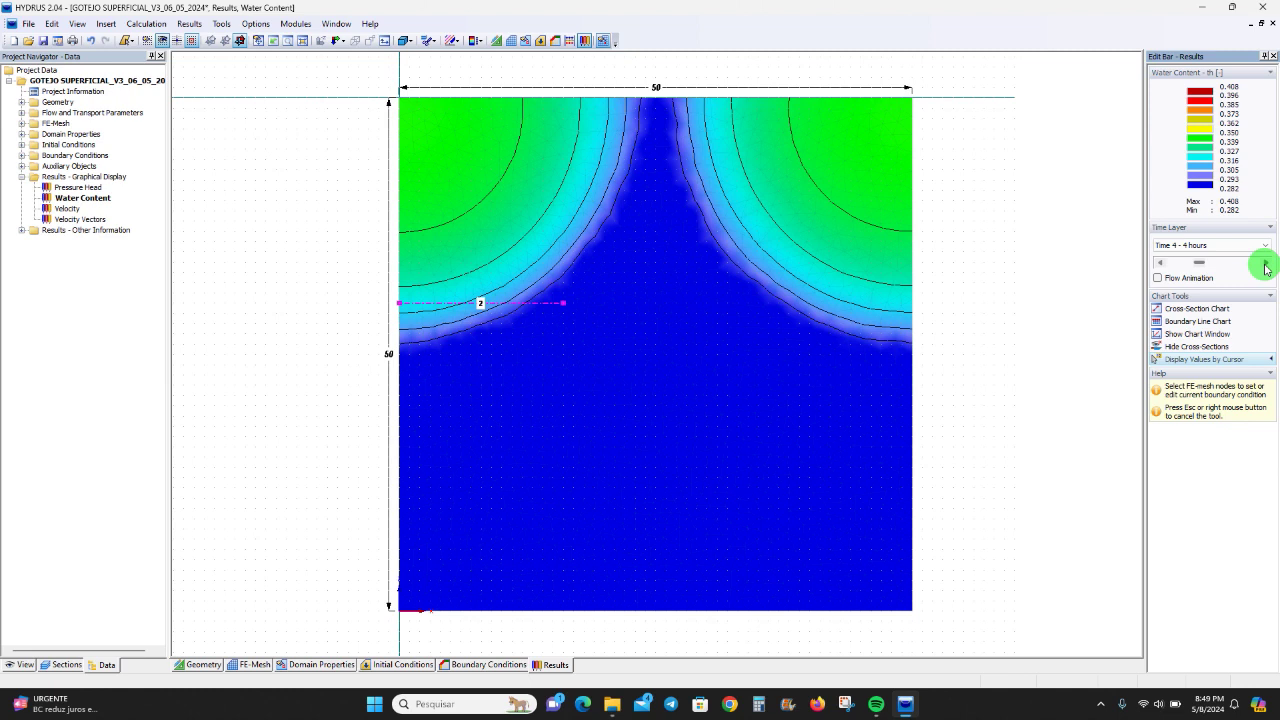
Step: Advance the water content results to the 7-hour time layer and read the node value at the cross-section's inner end by cursor
left_click(1265, 265)
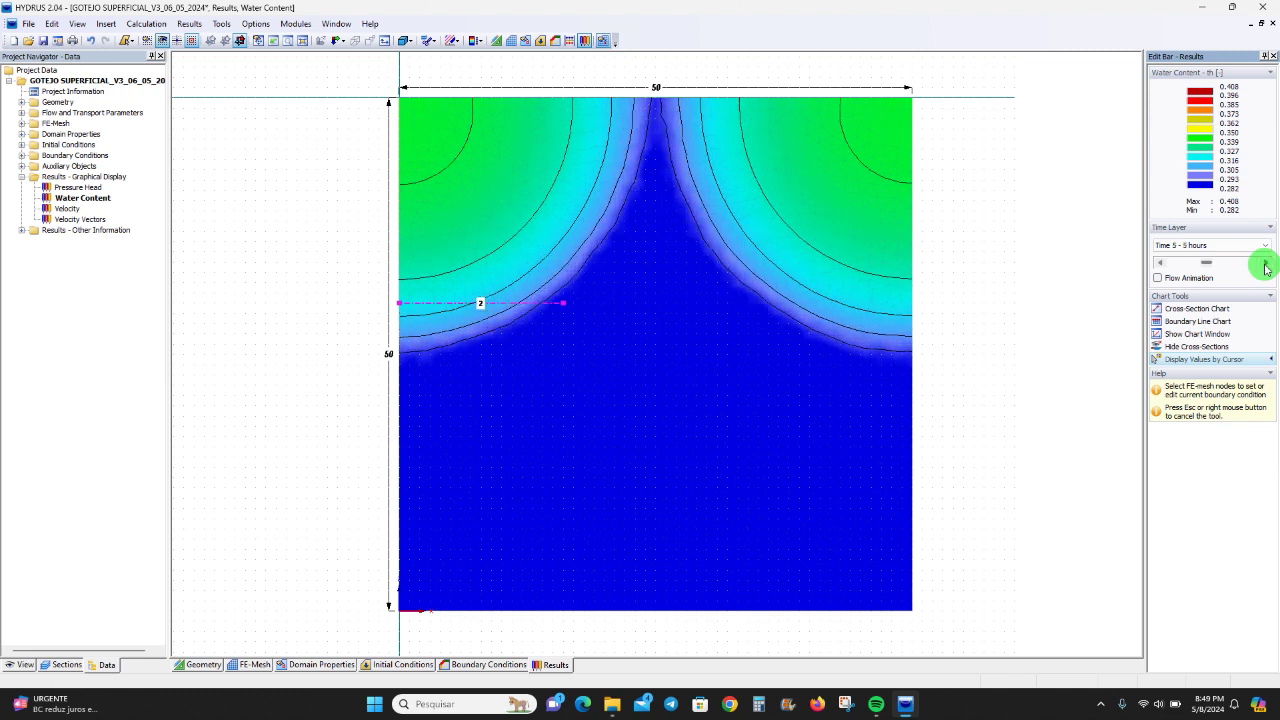
left_click(1265, 265)
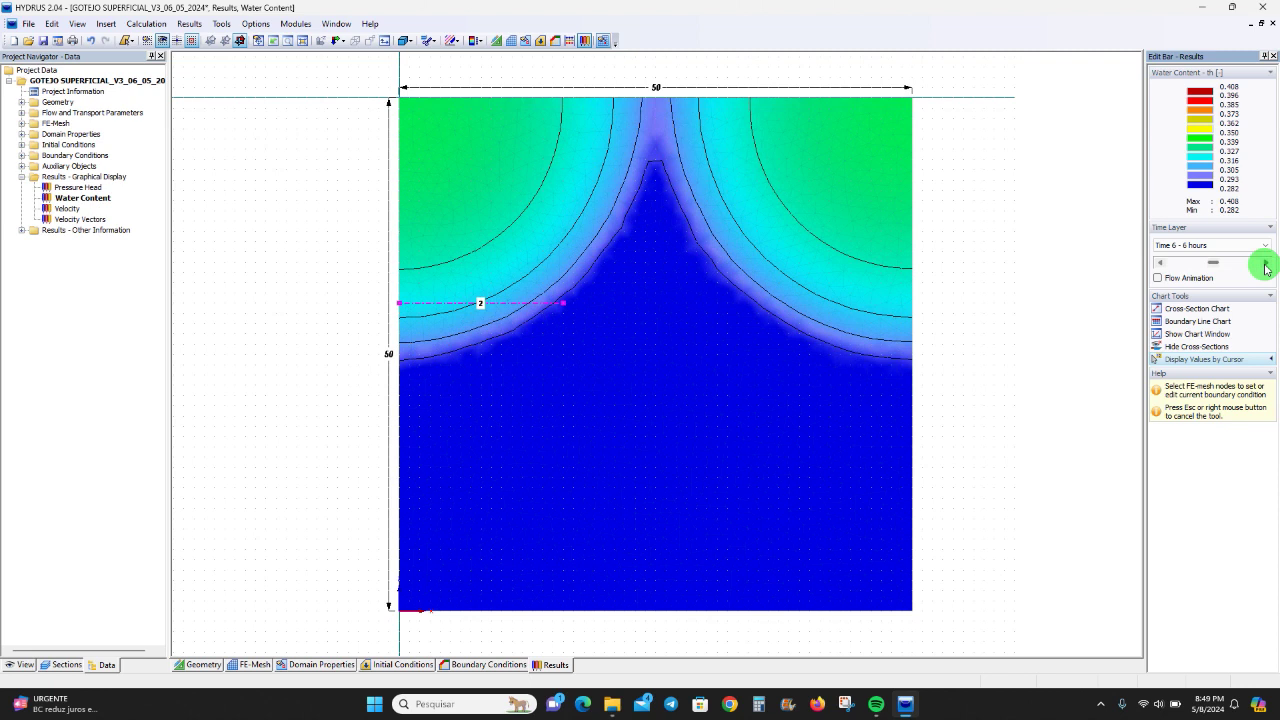
left_click(1265, 265)
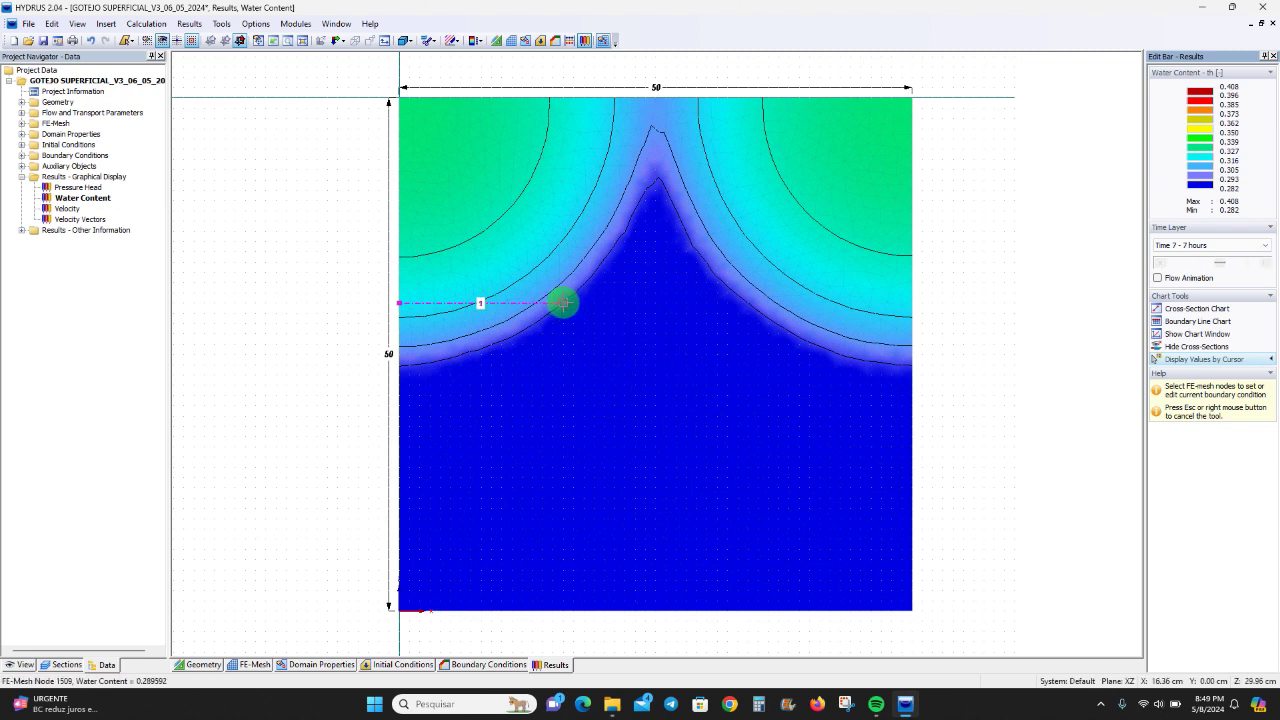
Step: Advance water content to the 12-hour time layer and compare it with the 12-hour pressure head before returning to water content
left_click(1267, 265)
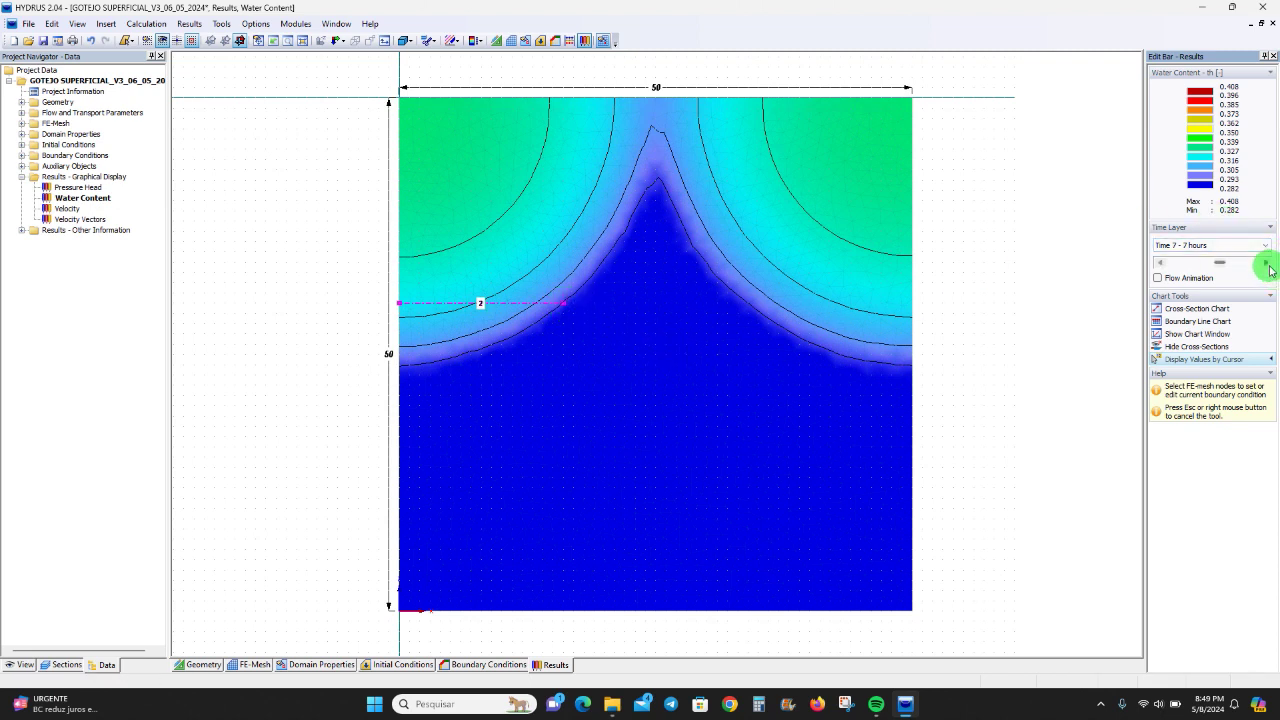
left_click(1267, 265)
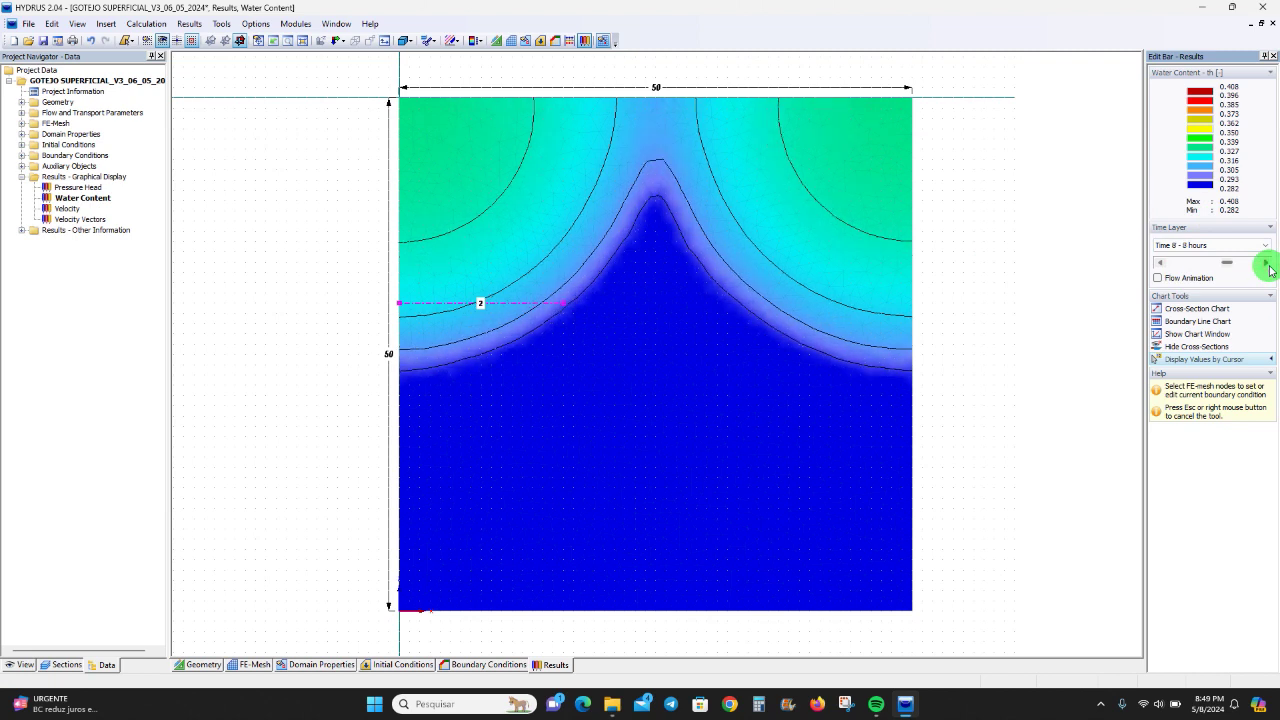
left_click(1267, 265)
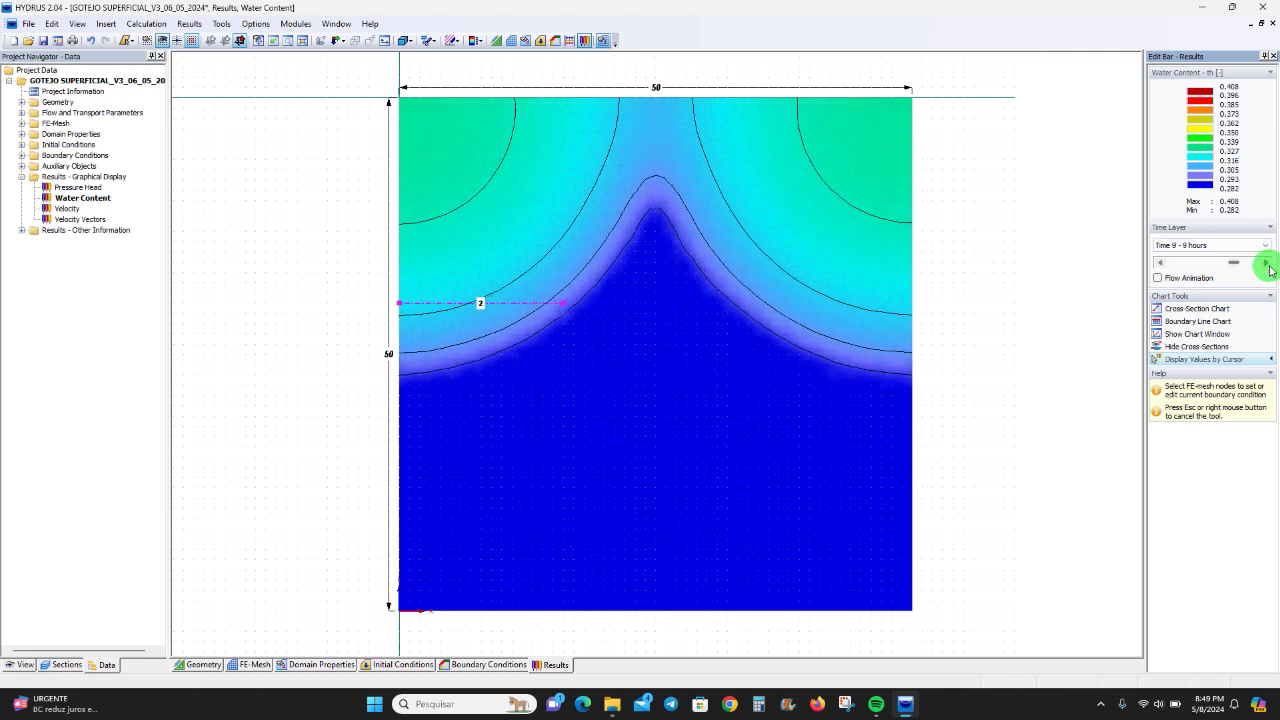
left_click(1267, 265)
left_click(1267, 265)
left_click(1267, 265)
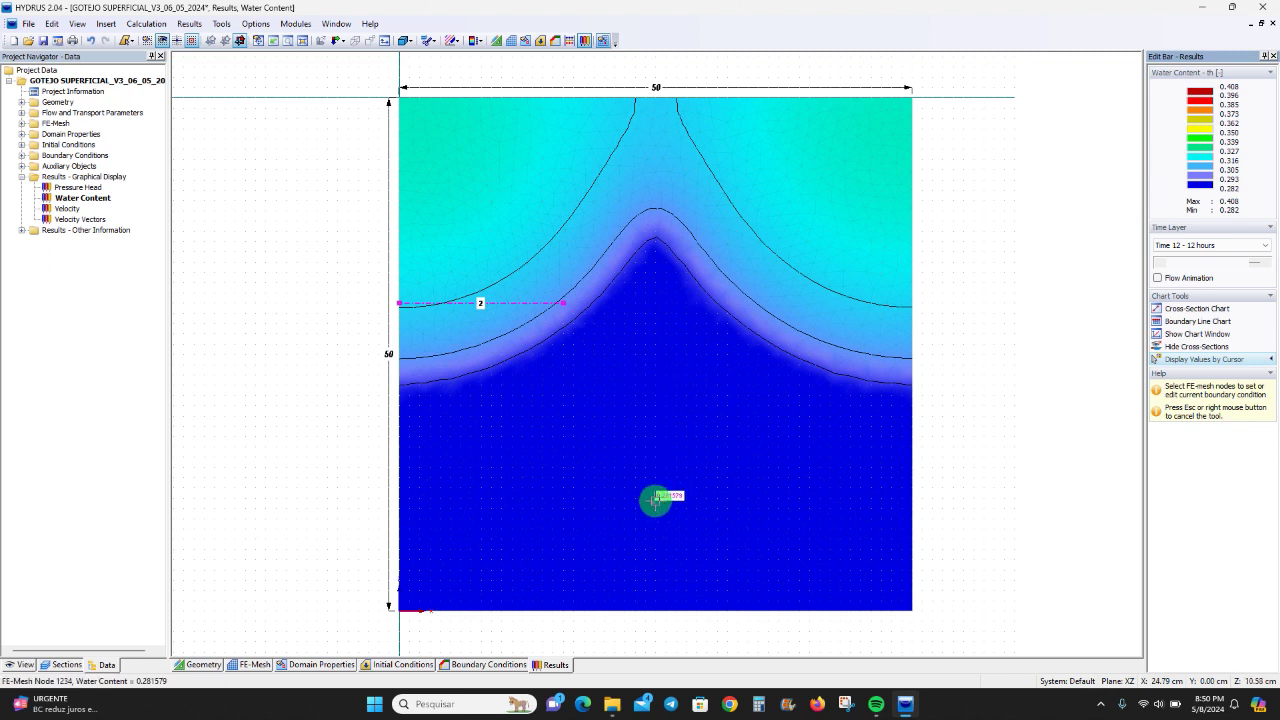
left_click(93, 188)
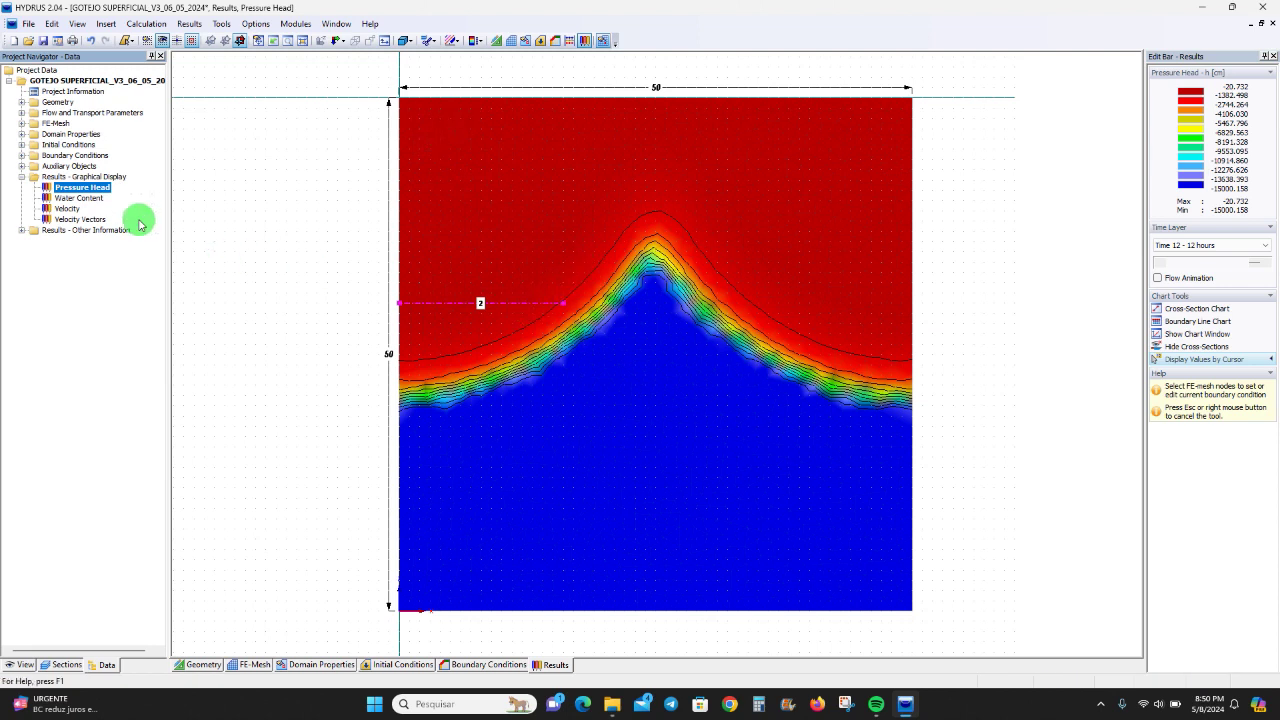
left_click(95, 198)
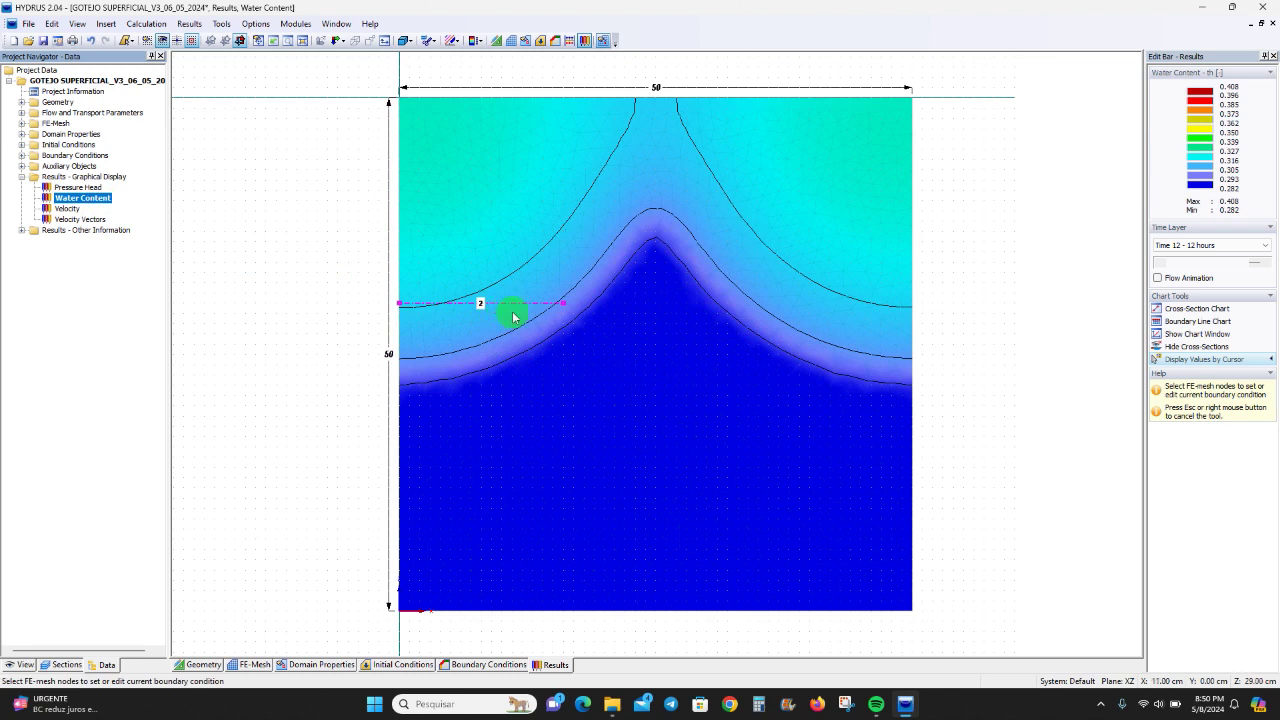
Step: Open the chart of the existing horizontal cross-section at the 0-hour time layer and place it clear of the line
right_click(514, 311)
left_click(564, 304)
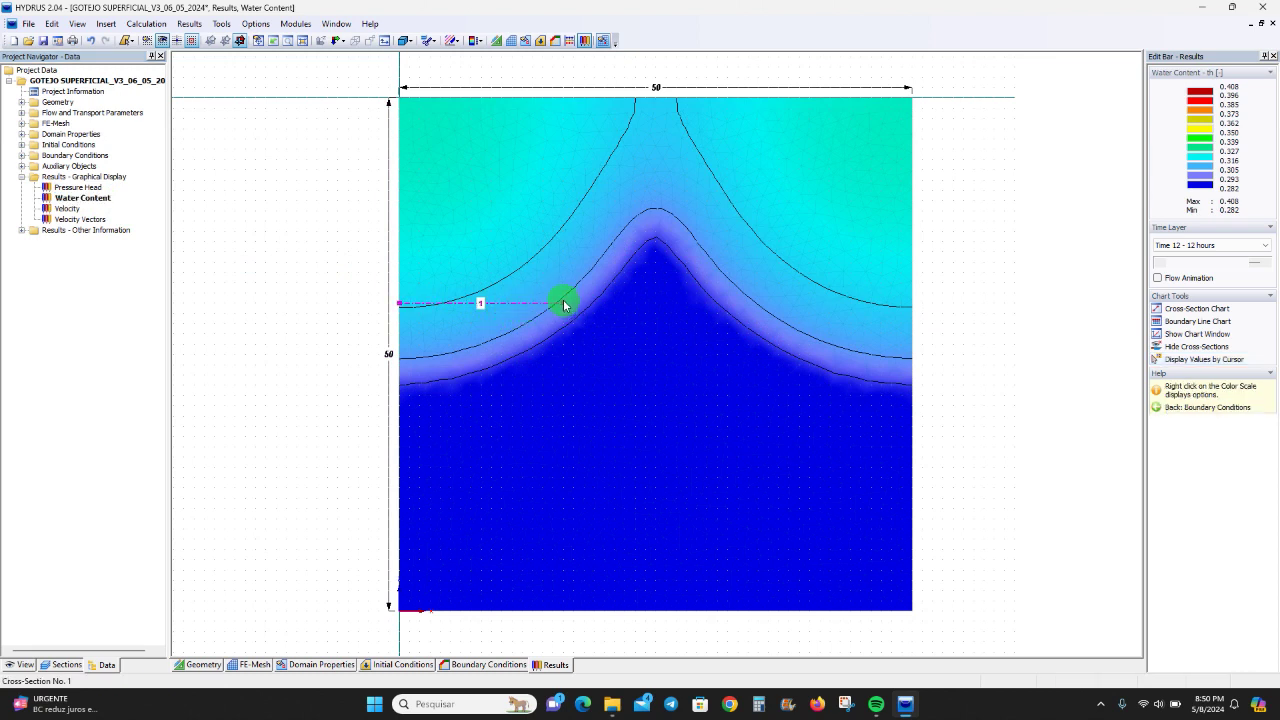
left_click(1159, 265)
left_click_drag(1159, 266, 1159, 266)
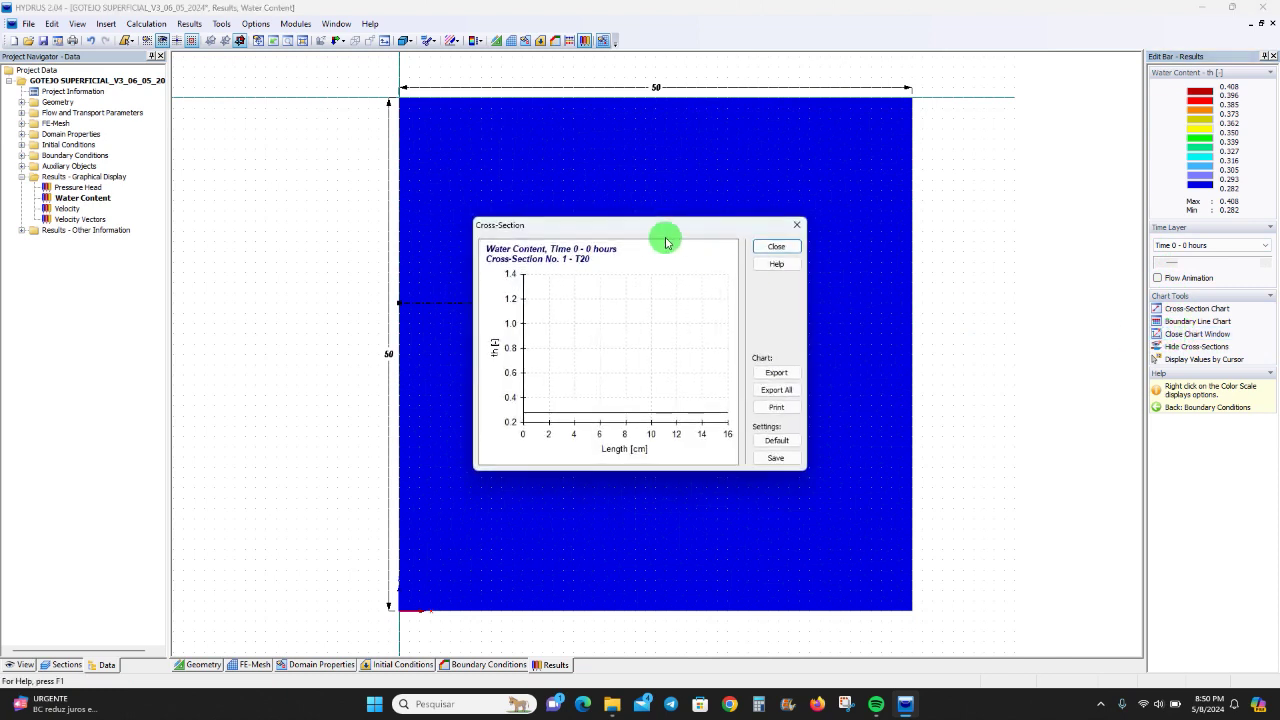
left_click_drag(667, 230, 872, 343)
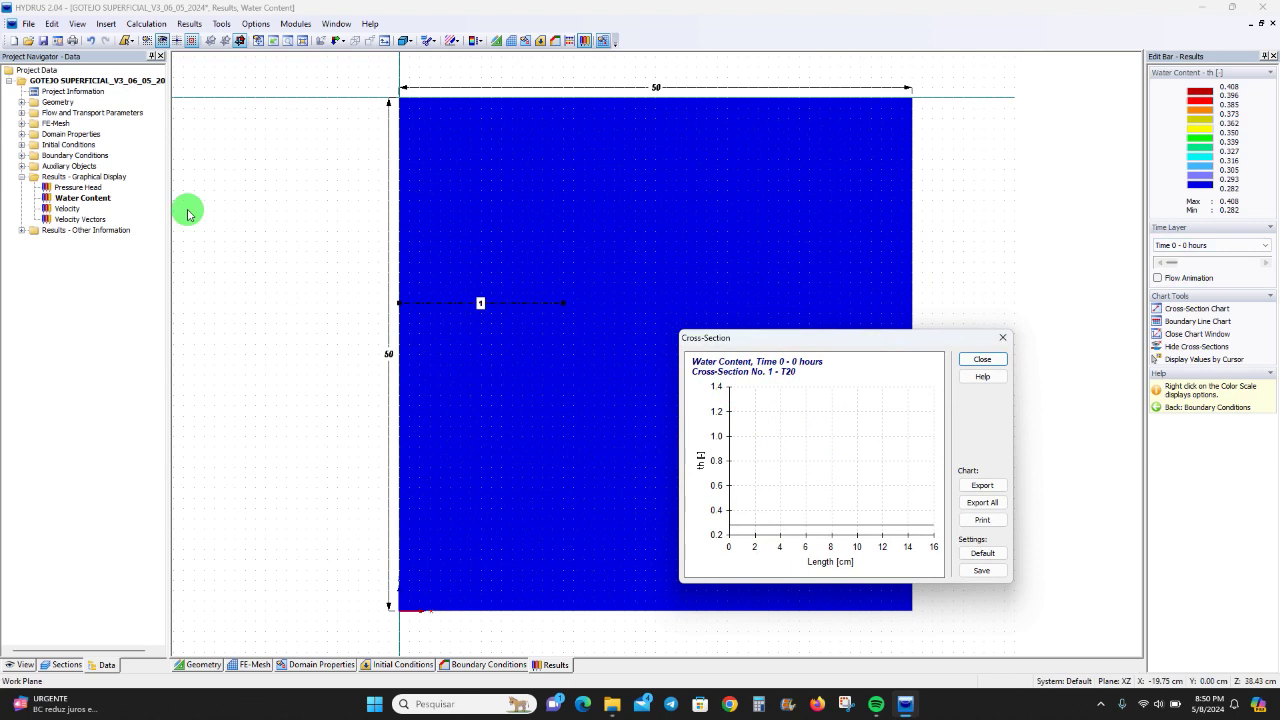
Step: Follow water content along the cross-section in its chart hour by hour, from 1 to 7 hours
left_click(1265, 262)
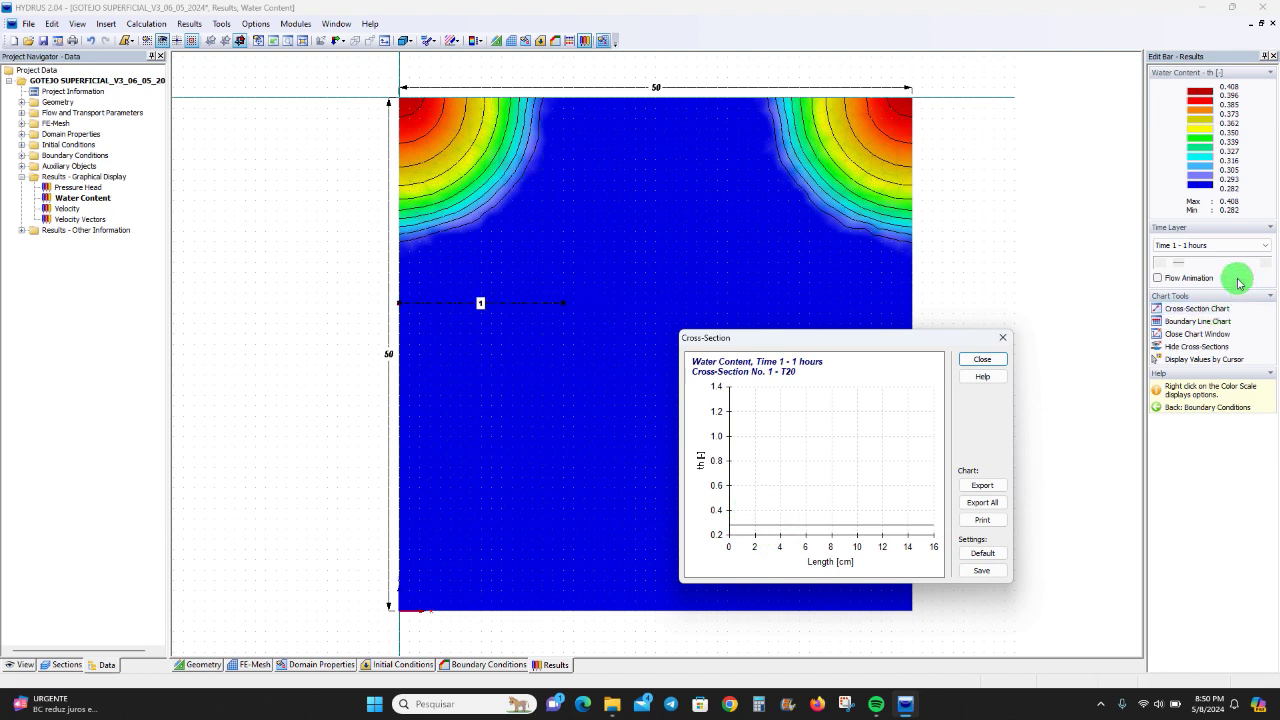
left_click(1268, 262)
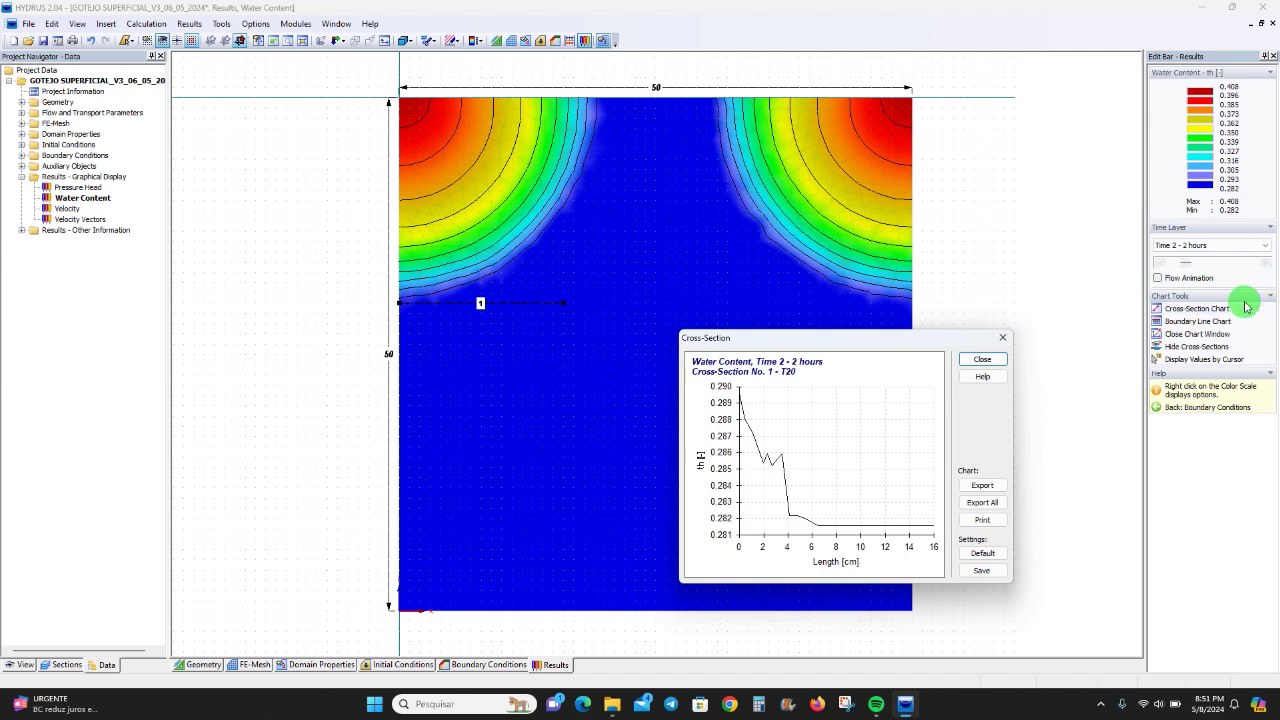
left_click(1268, 265)
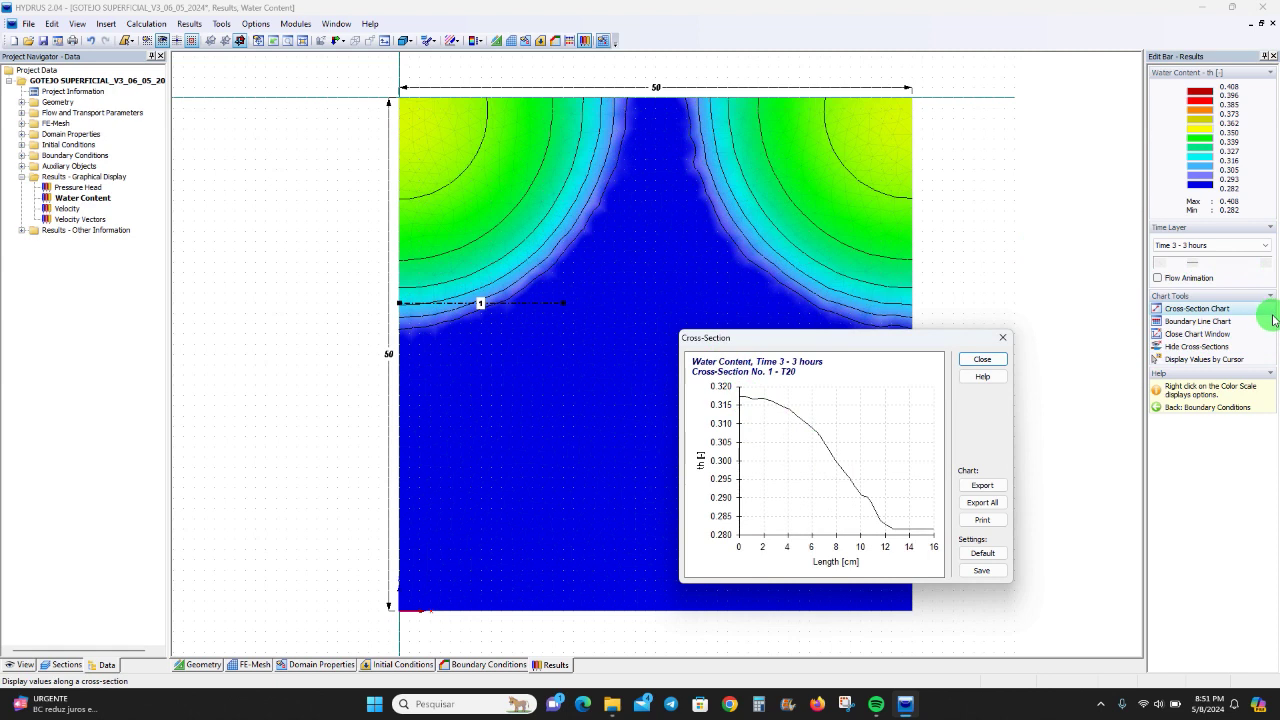
left_click(1267, 263)
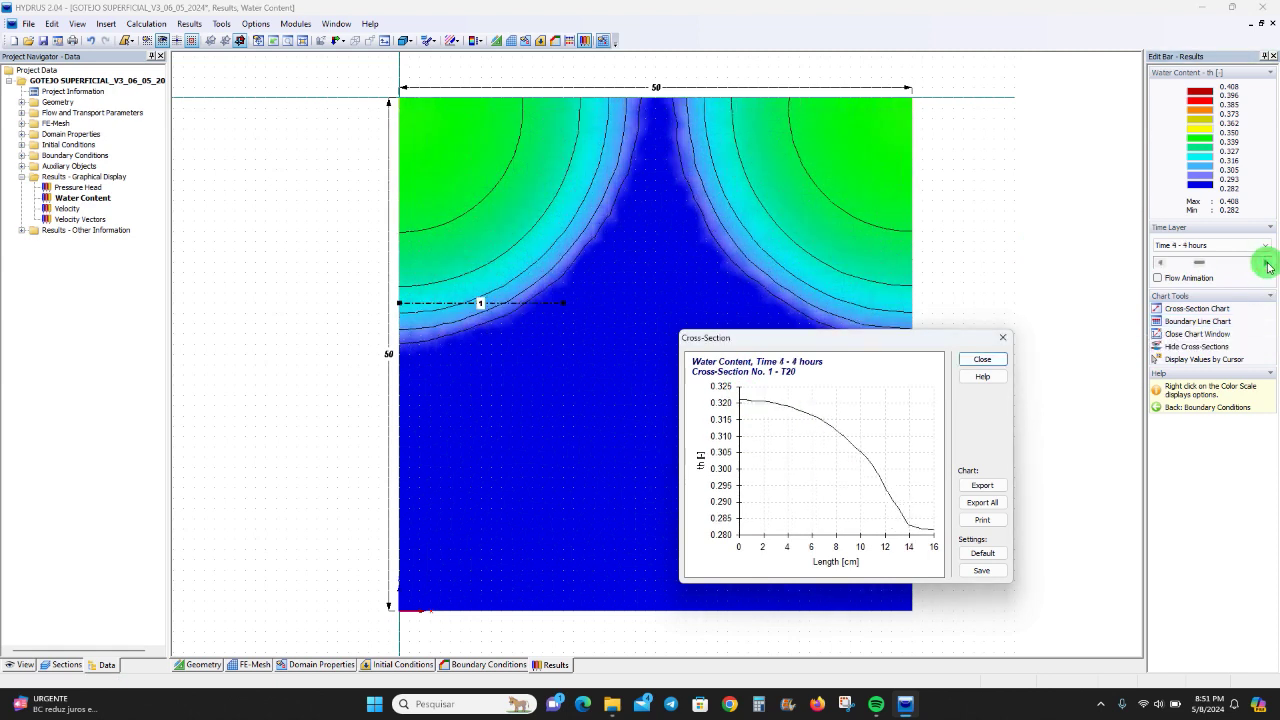
left_click(1267, 263)
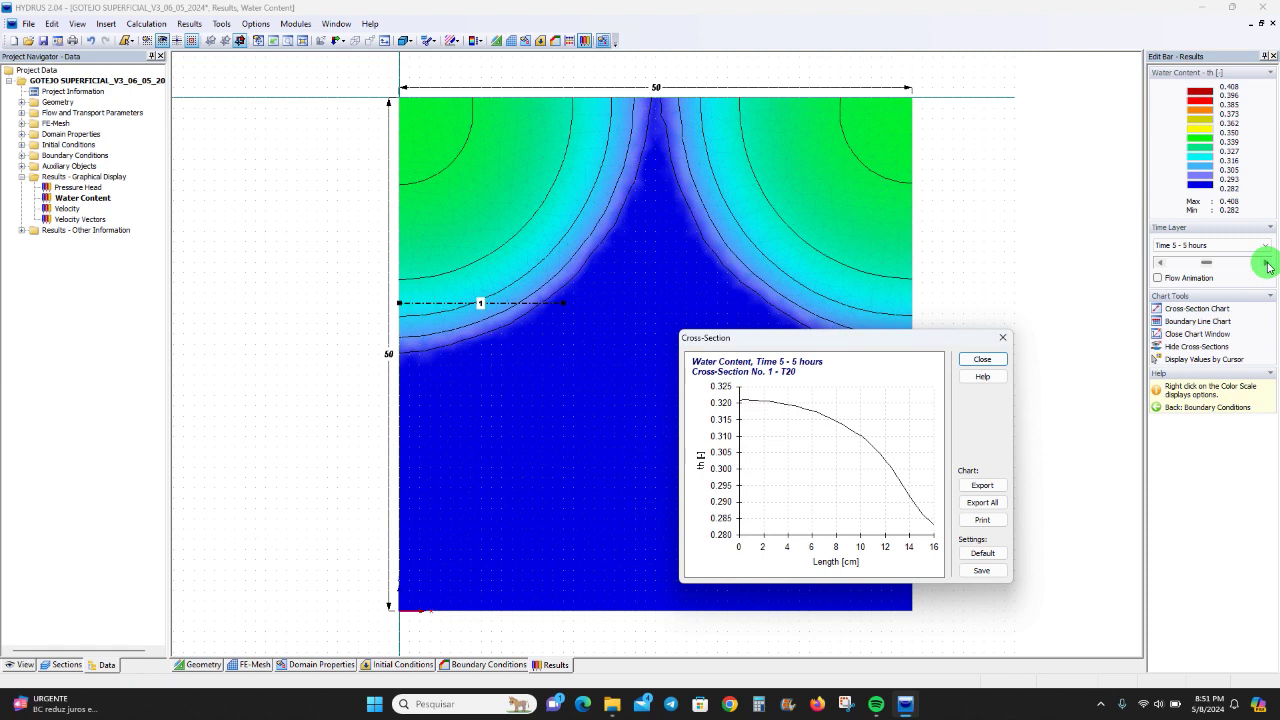
left_click(1267, 263)
left_click(1267, 263)
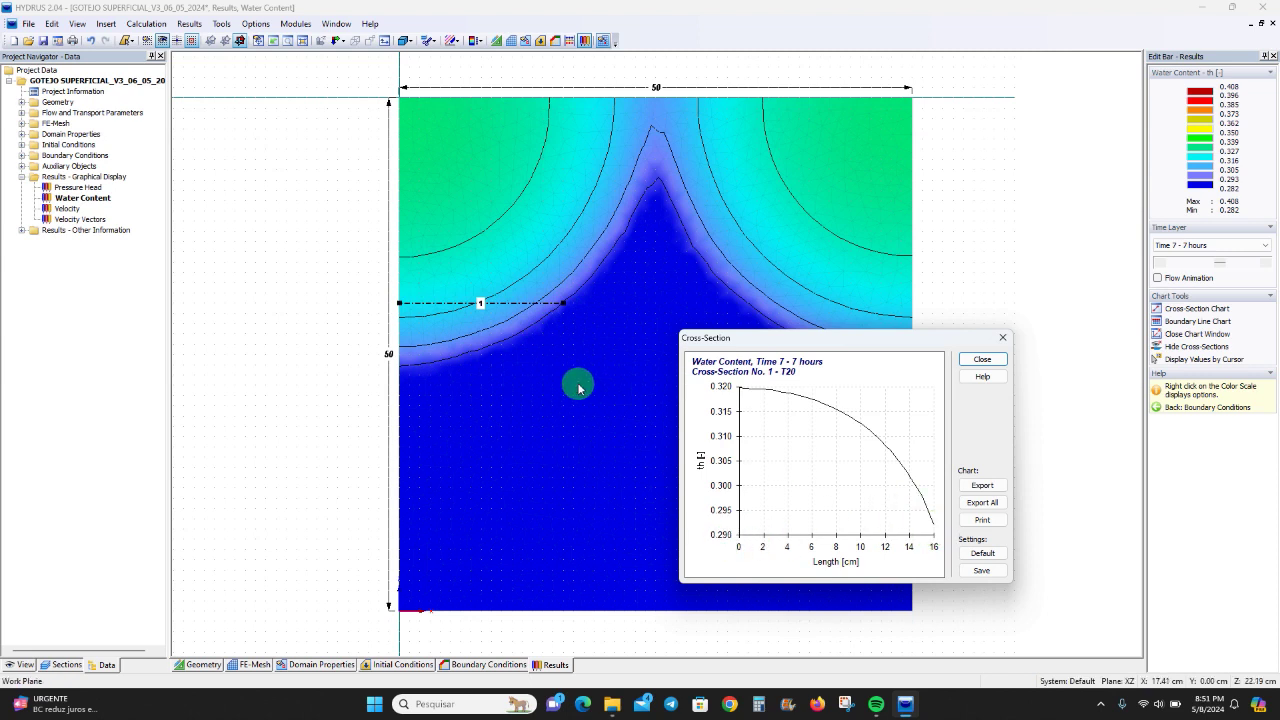
Step: Display pressure head along the cross-section at 7 hours and follow its chart up to the 12-hour time layer
left_click(75, 187)
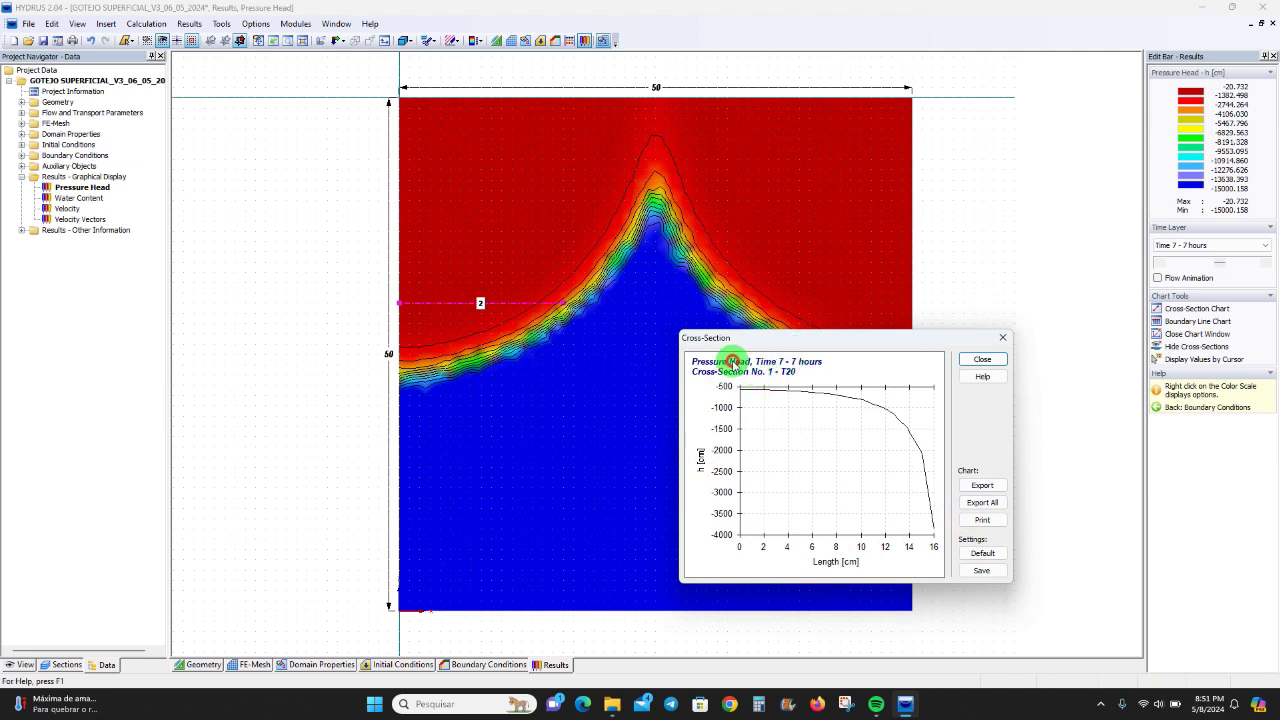
left_click_drag(792, 339, 726, 342)
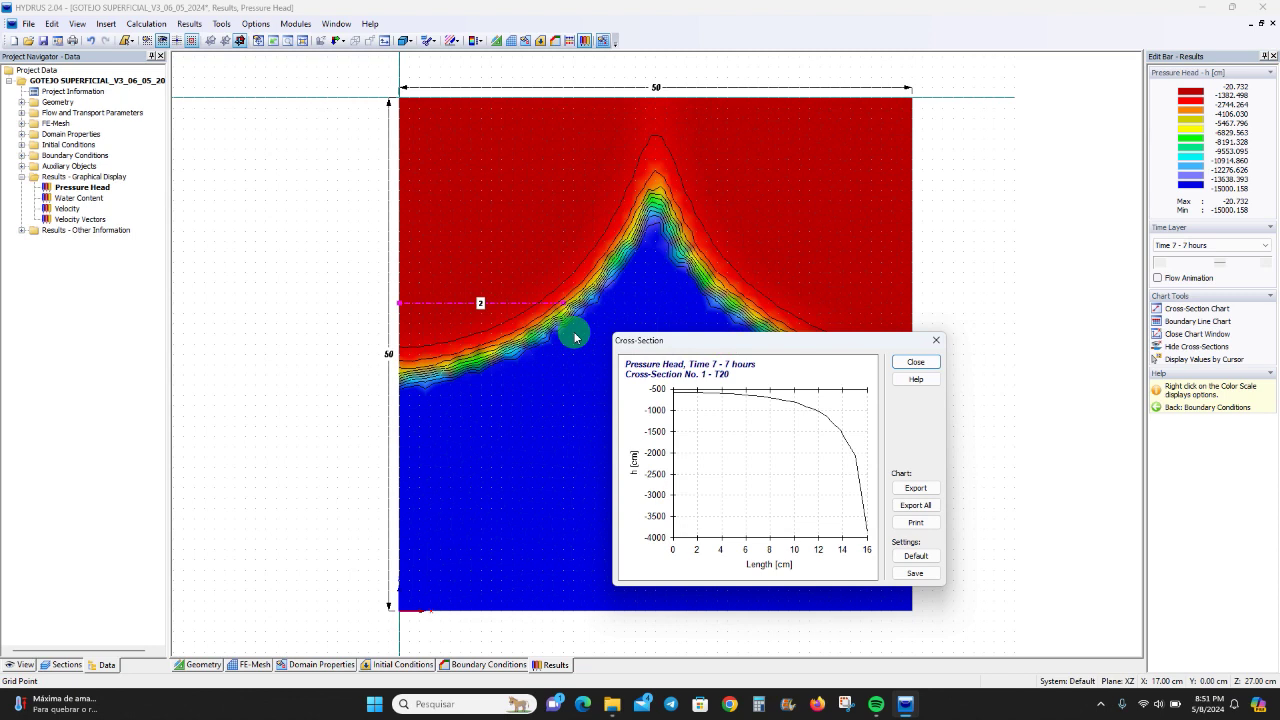
left_click(1266, 265)
left_click(1266, 265)
left_click(1266, 265)
left_click(1266, 265)
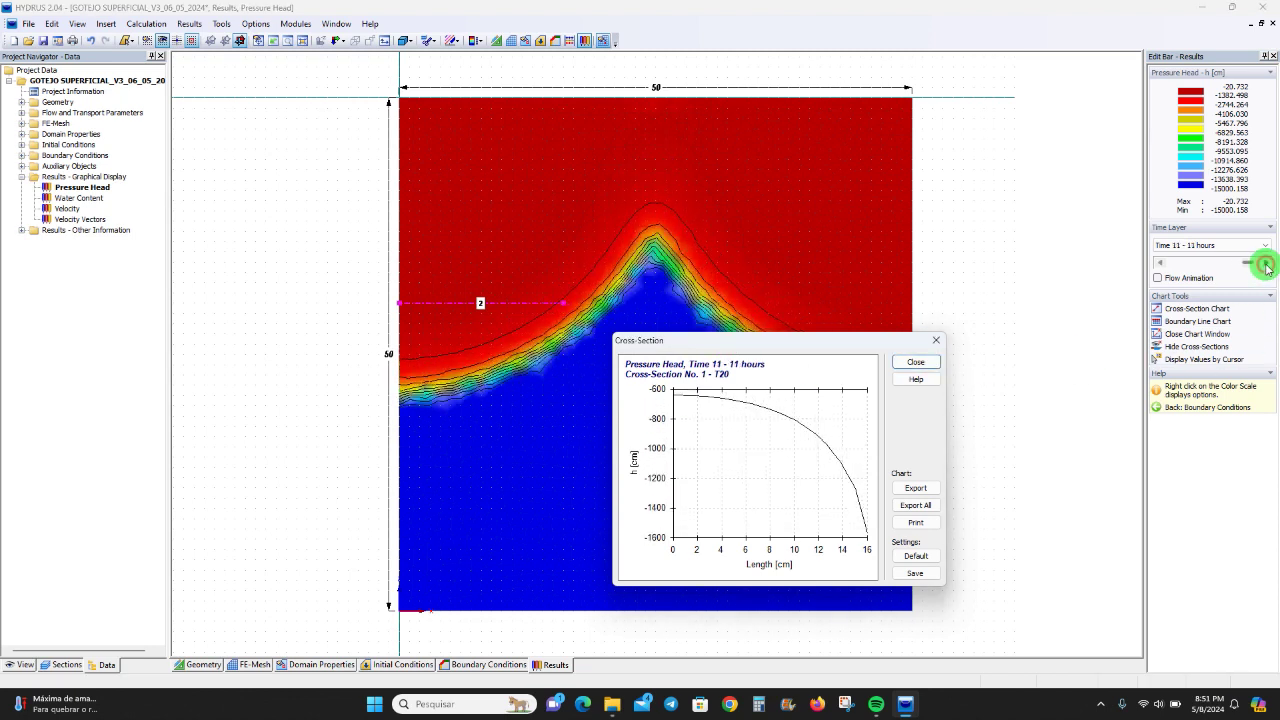
left_click(1266, 265)
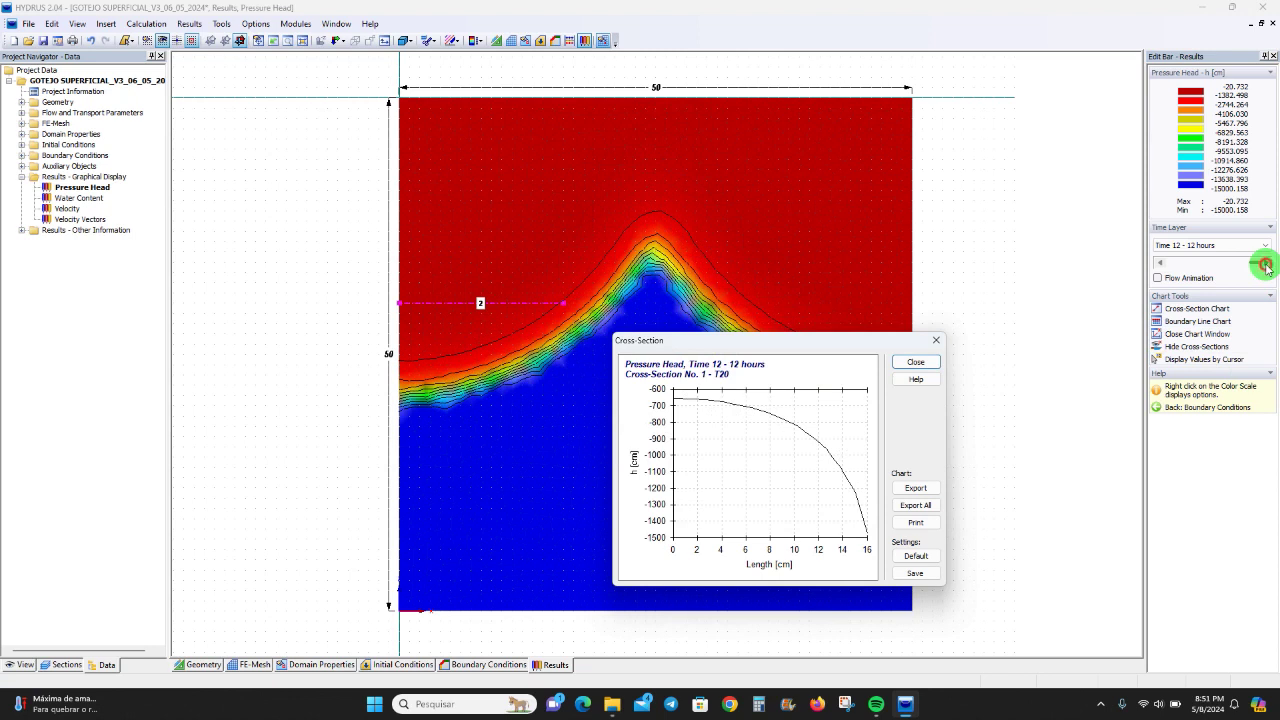
left_click(1266, 265)
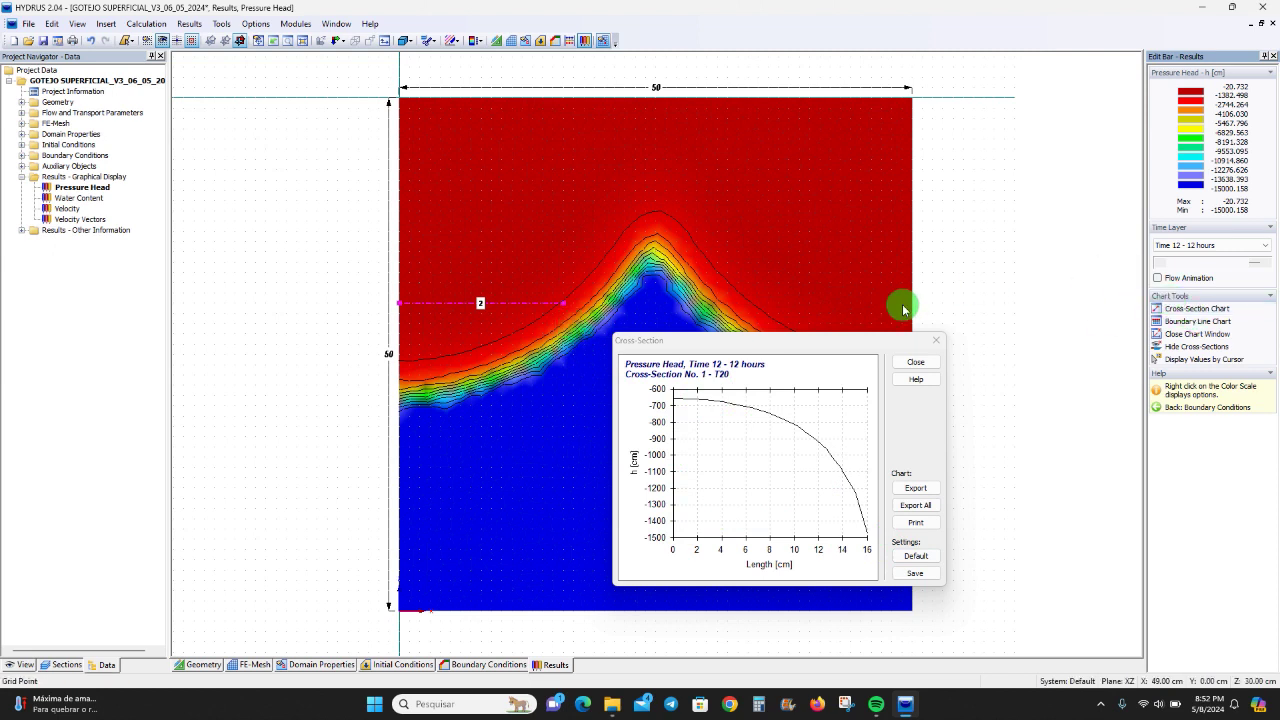
Step: Close the cross-section chart and hide the cross-sections, with pressure head set back to the 0-hour time layer
left_click(934, 341)
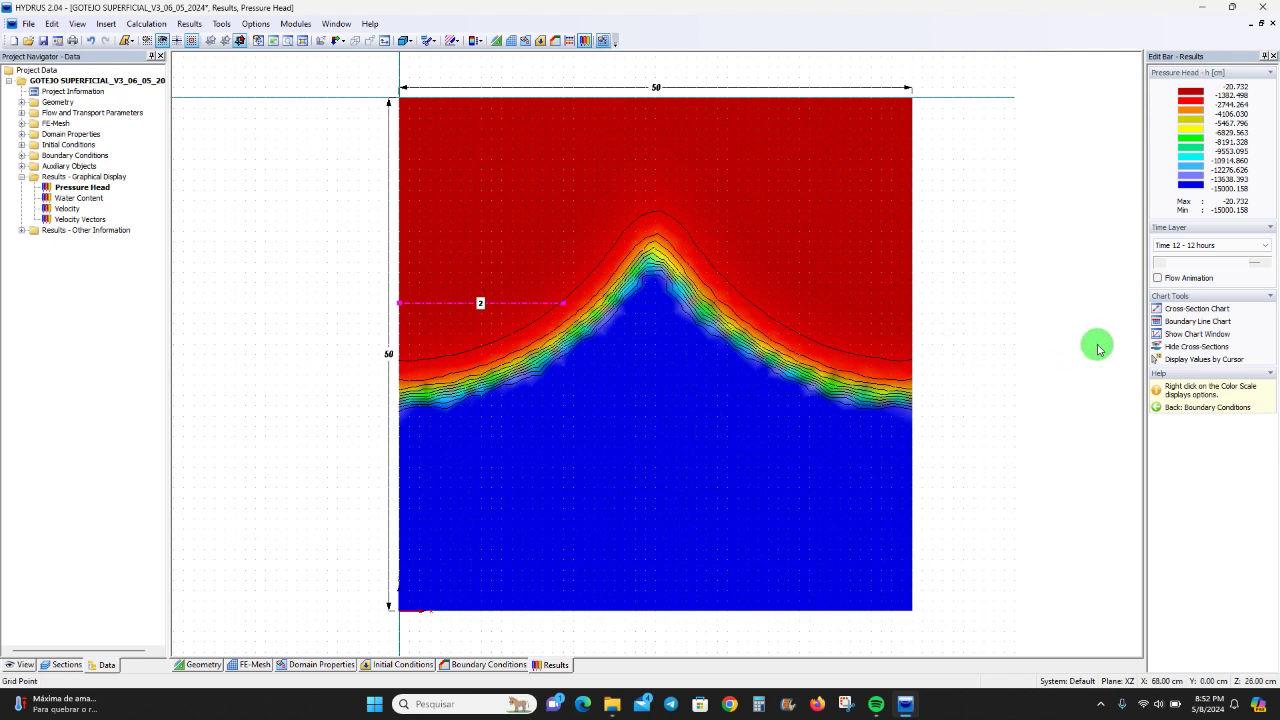
left_click(1159, 265)
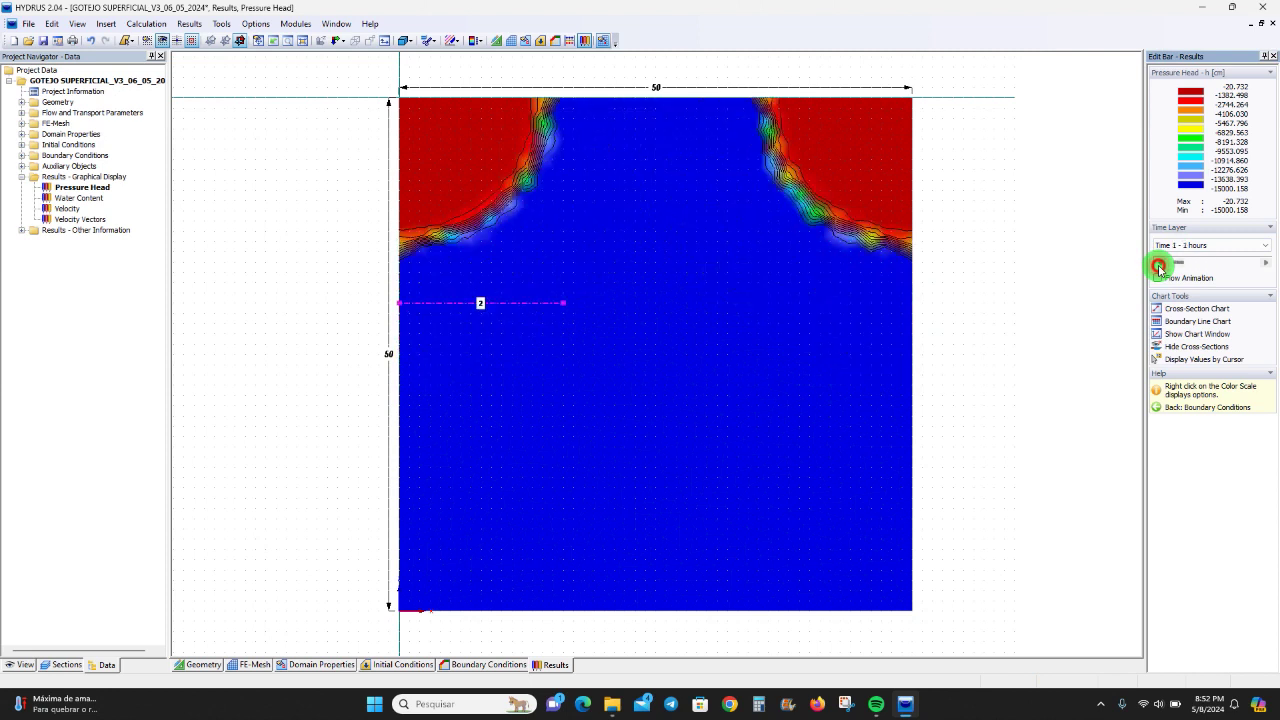
left_click(1182, 346)
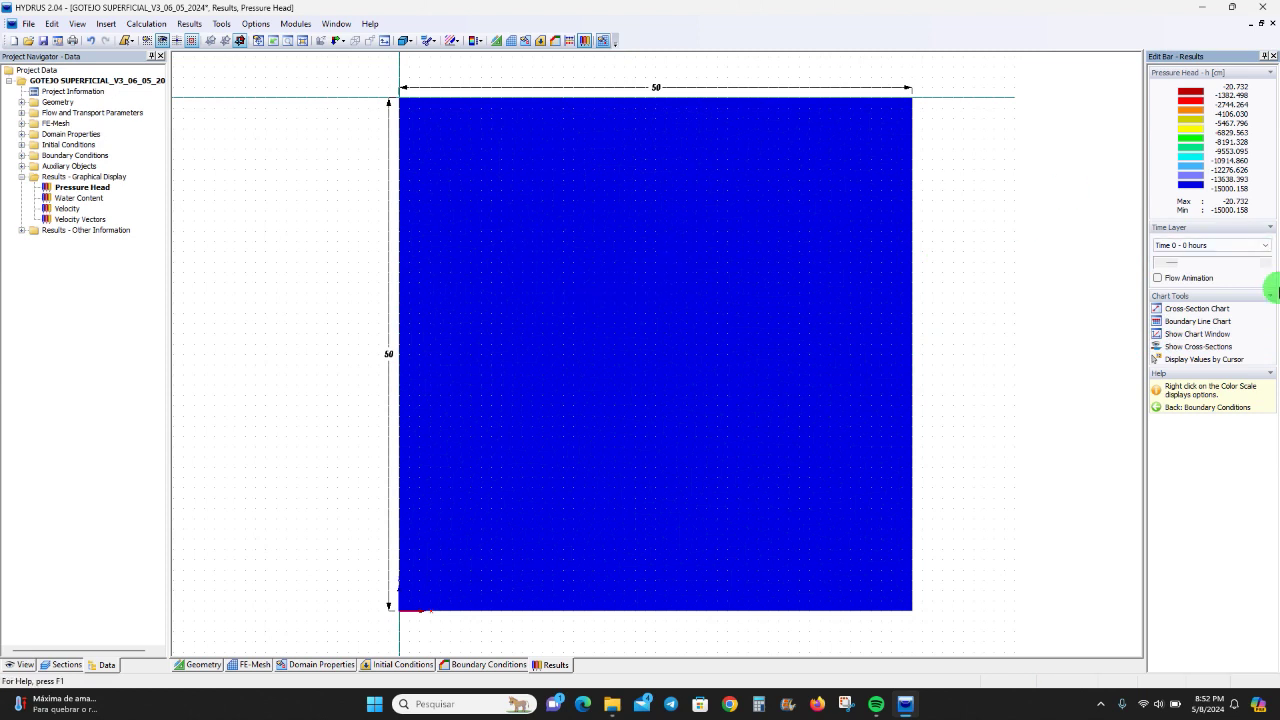
Step: Advance pressure head to the 2-hour time layer and switch to the water content results for the same time
left_click(1267, 262)
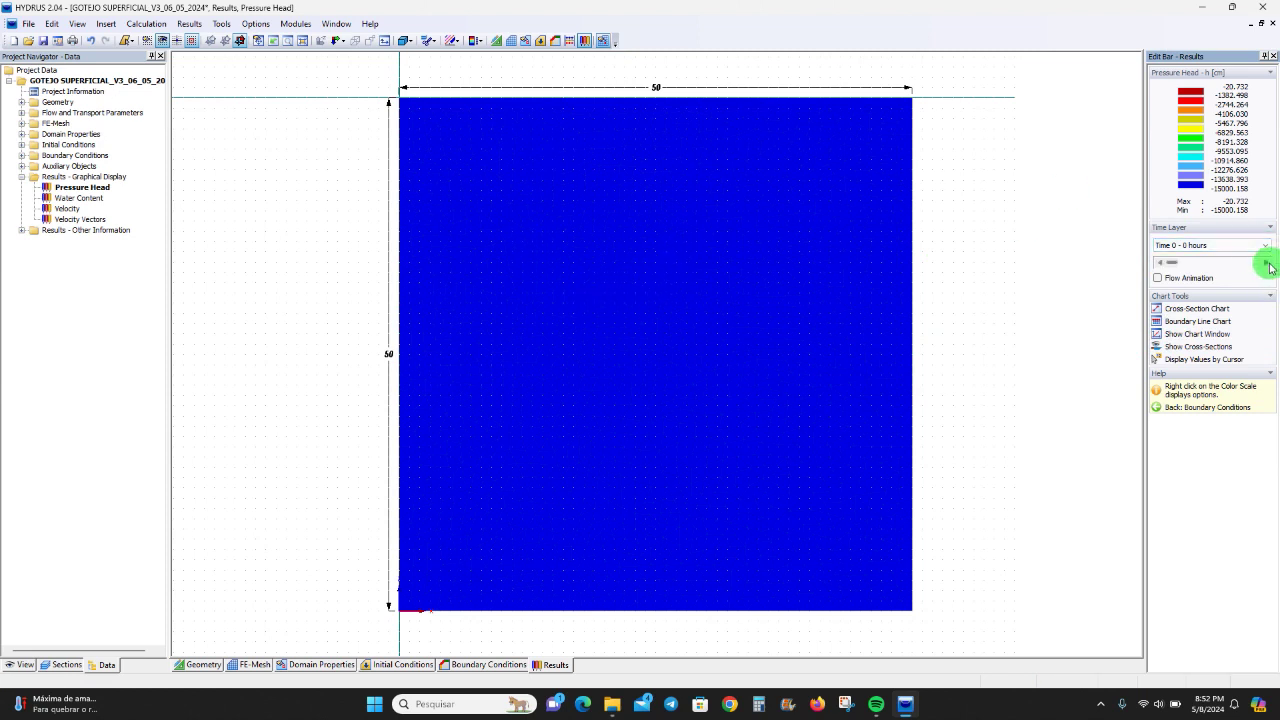
left_click(1267, 262)
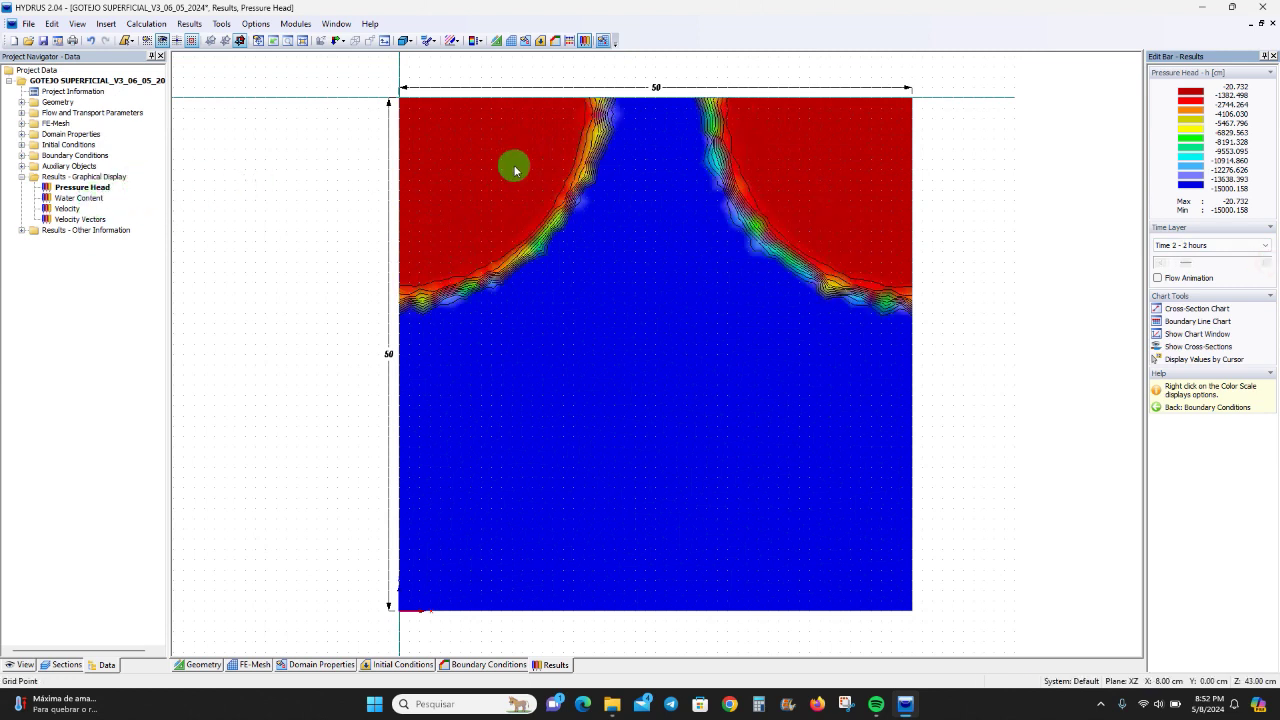
left_click(75, 198)
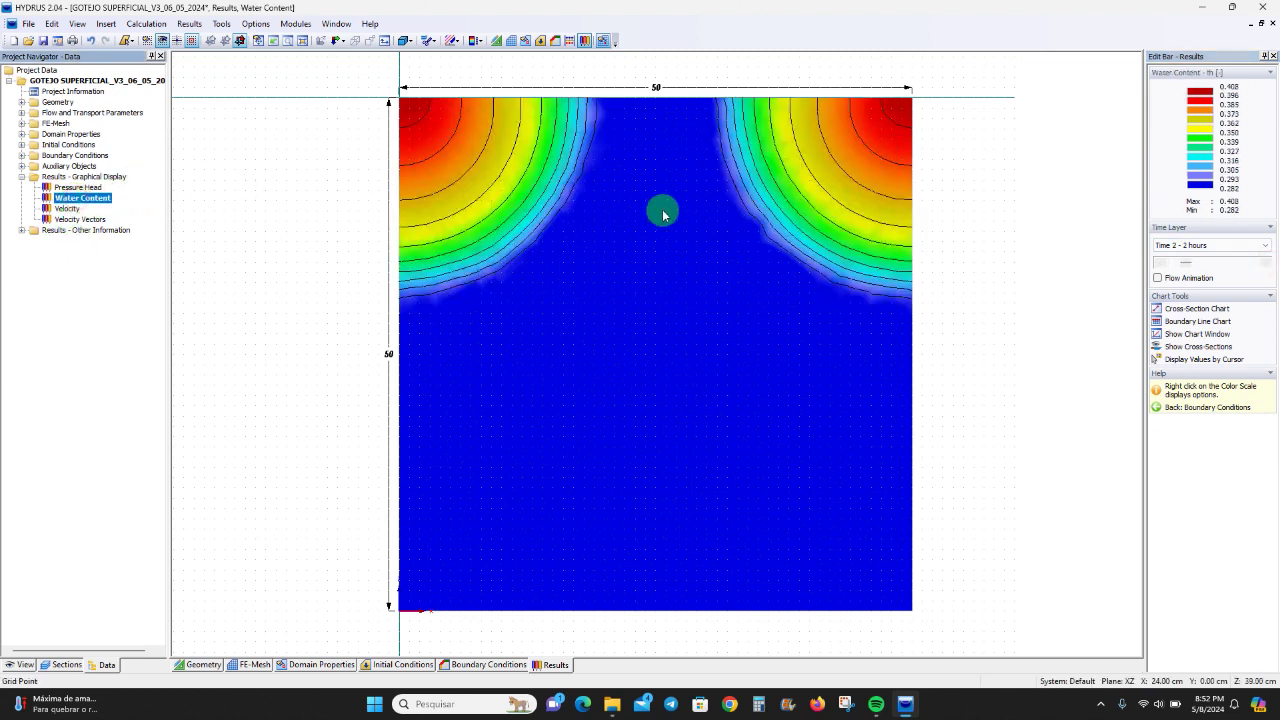
left_click(1180, 247)
left_click(537, 118)
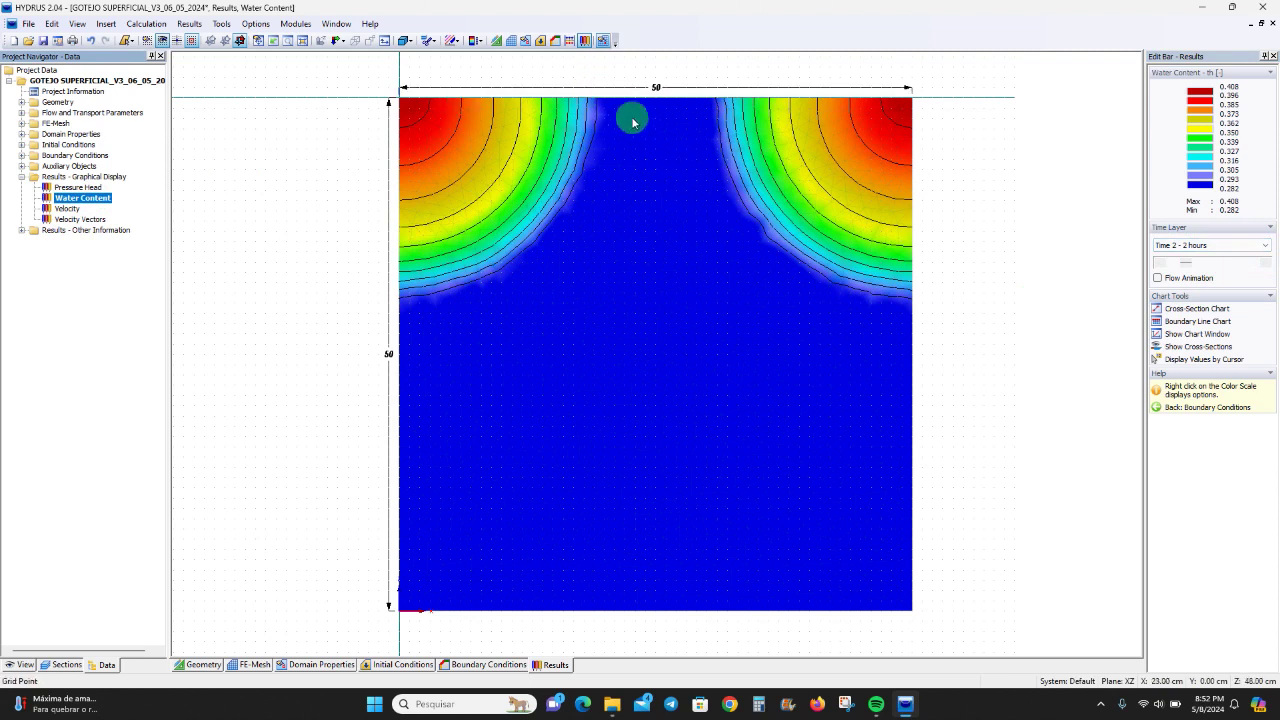
left_click(1188, 245)
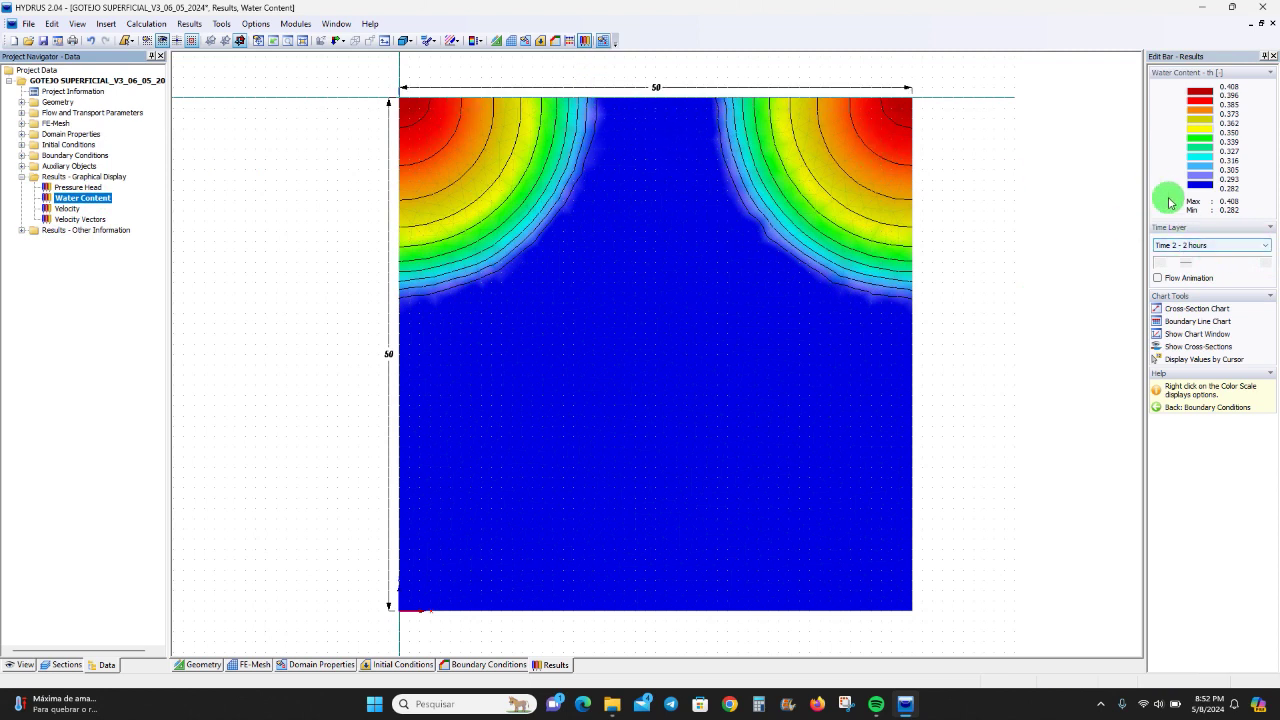
Step: Measure the 2-hour wetted depth down the left edge from Z 50 to about Z 31 cm and hide the cross-sections
left_click(1201, 309)
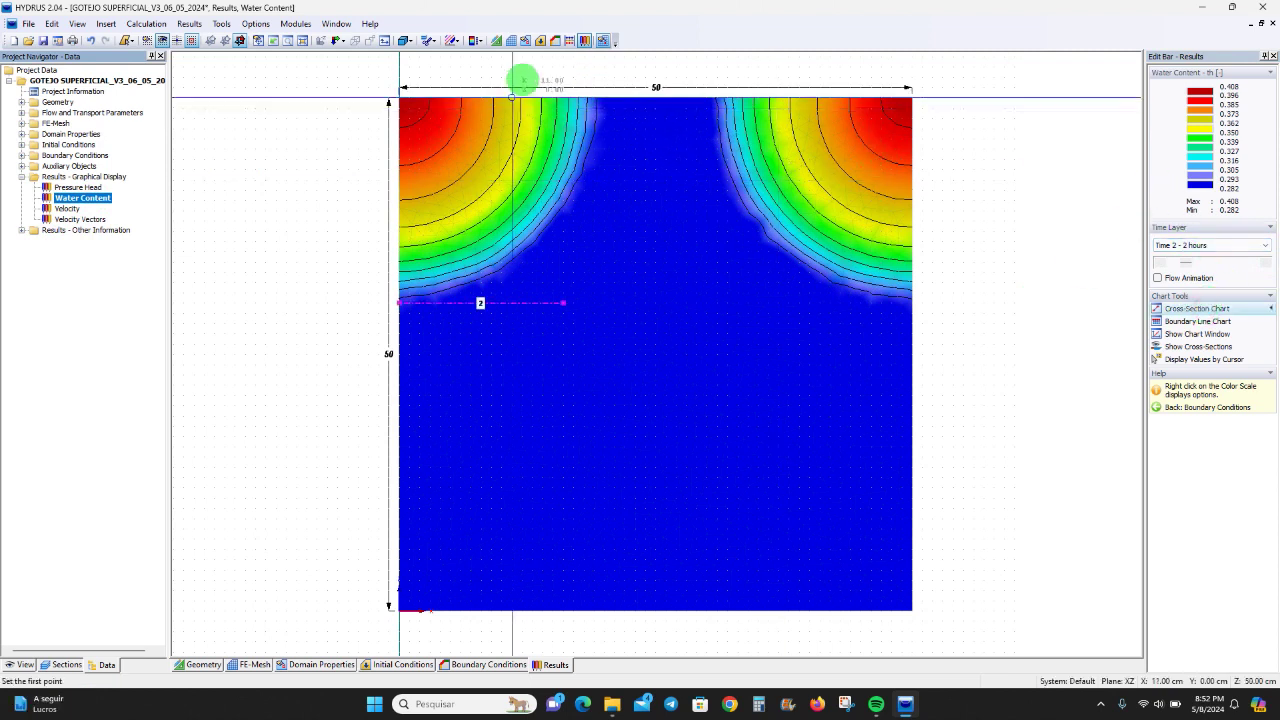
left_click(401, 96)
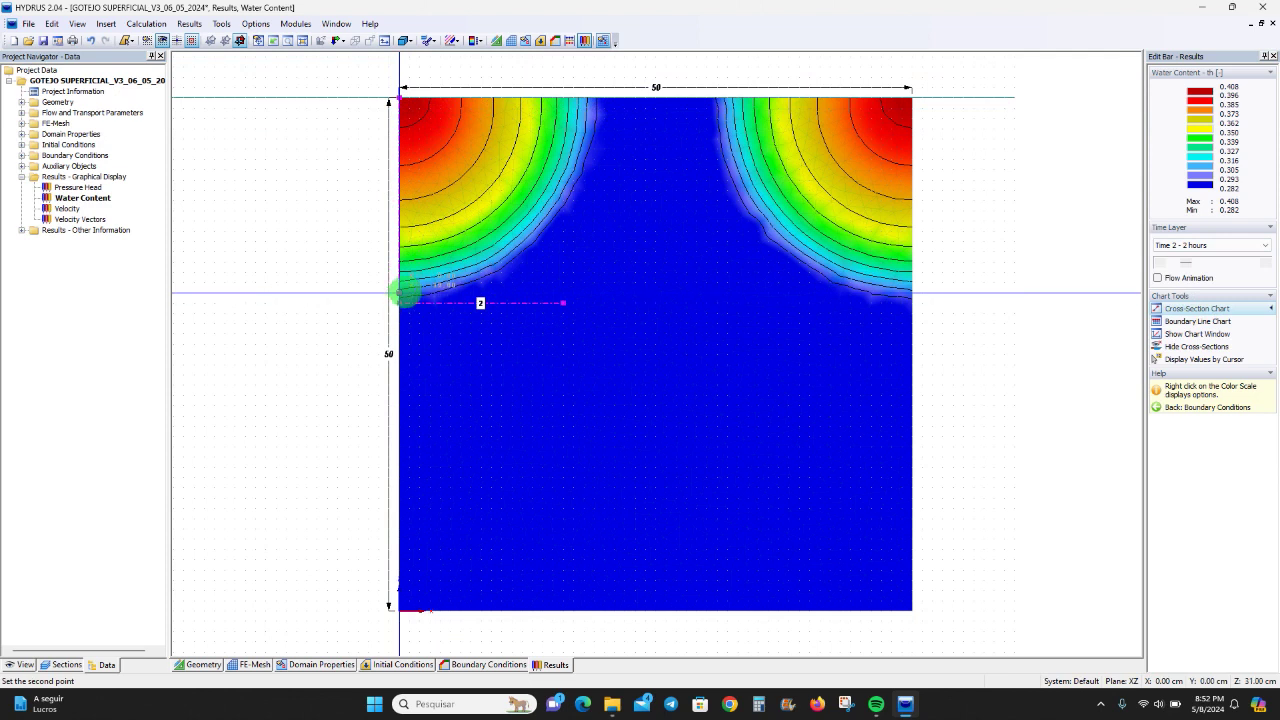
right_click(401, 293)
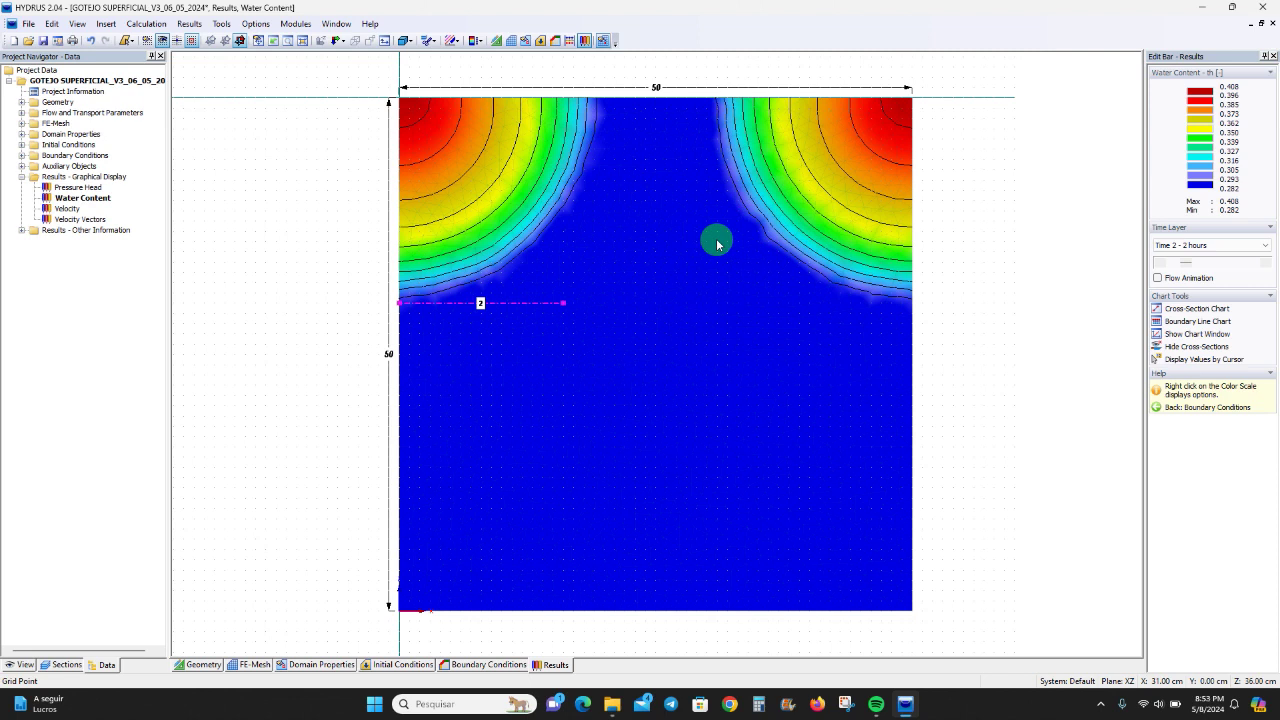
left_click(1163, 346)
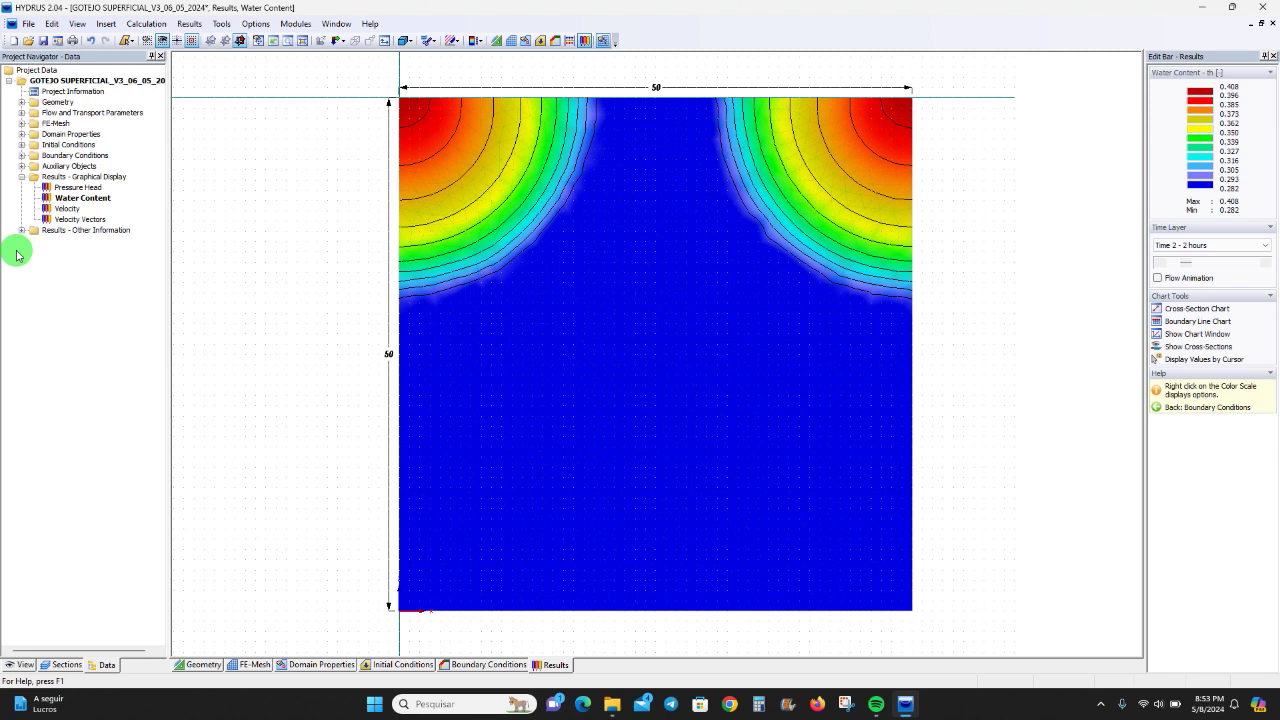
Step: Set the constant pressure head initial condition to -600 cm, accepting deletion of the existing results
left_click(22, 156)
left_click(33, 166)
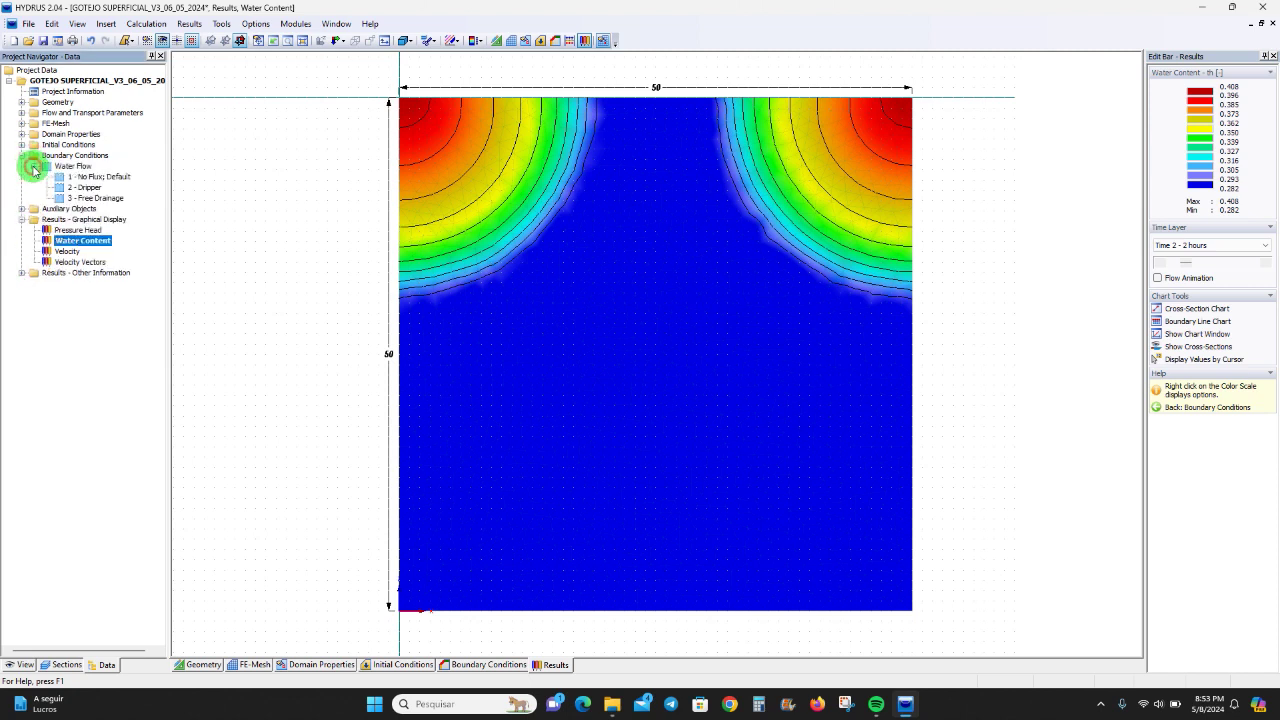
left_click(22, 145)
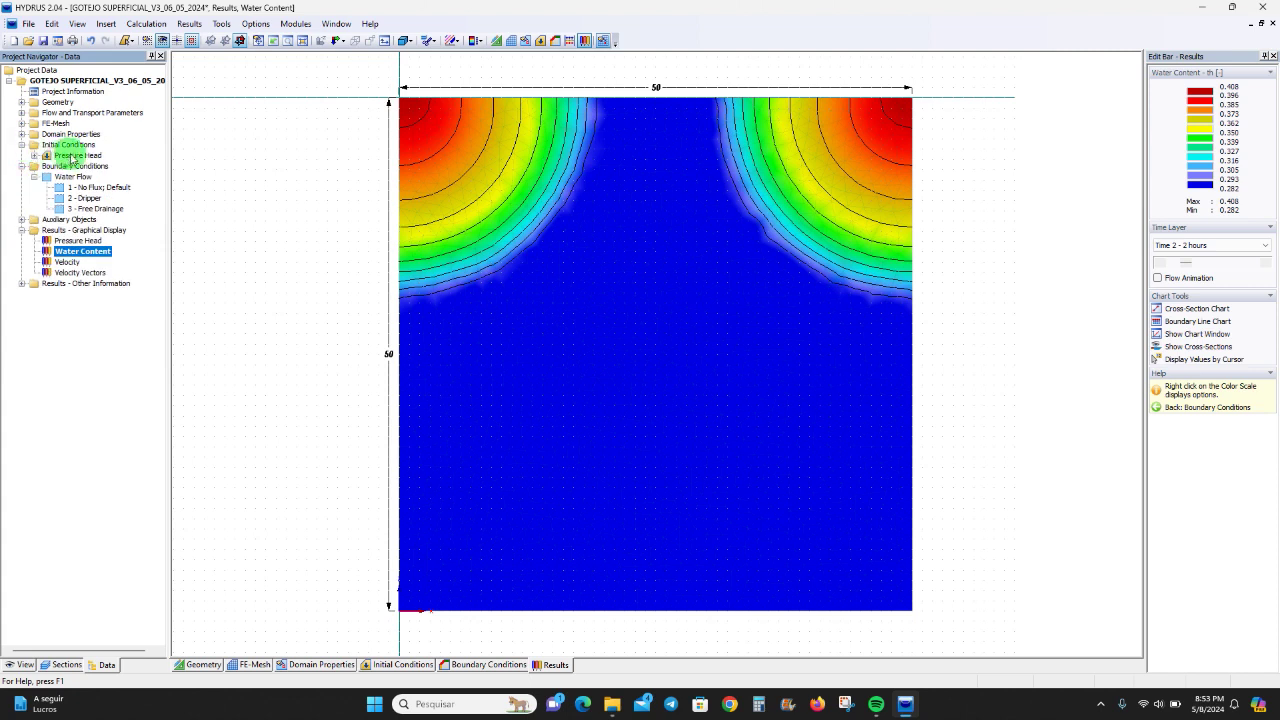
left_click(35, 156)
double_click(66, 166)
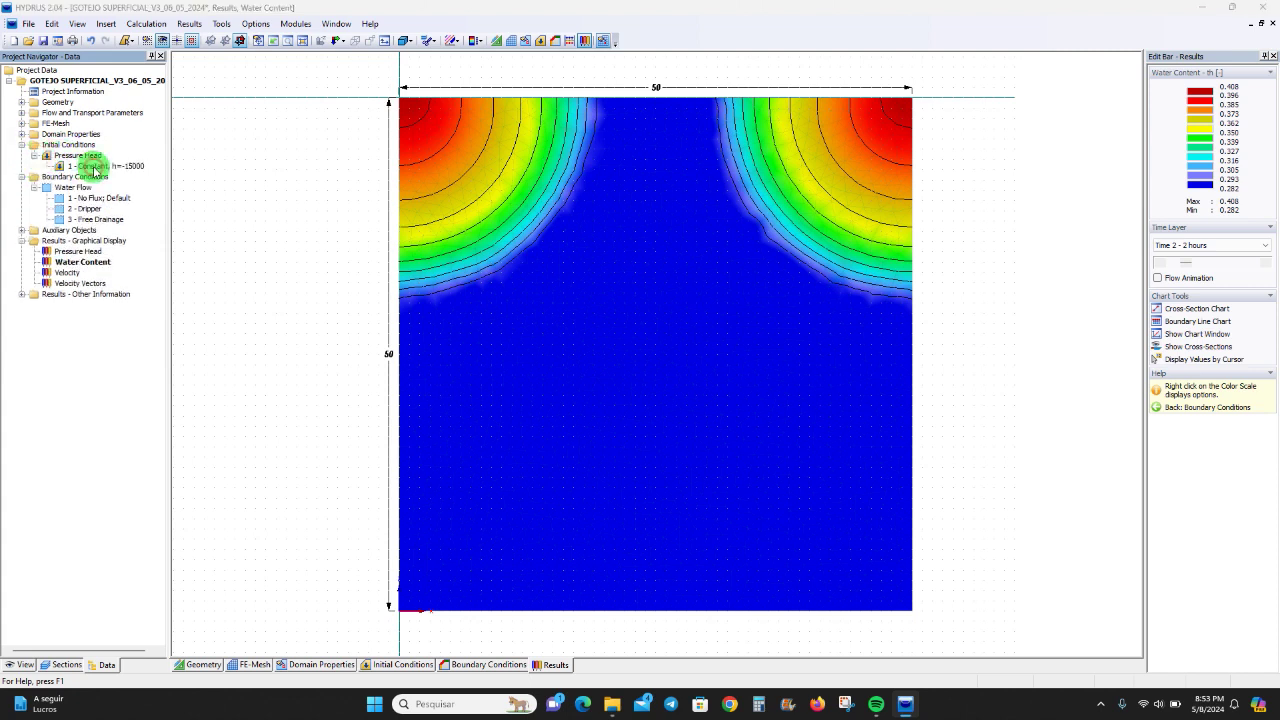
left_click(674, 364)
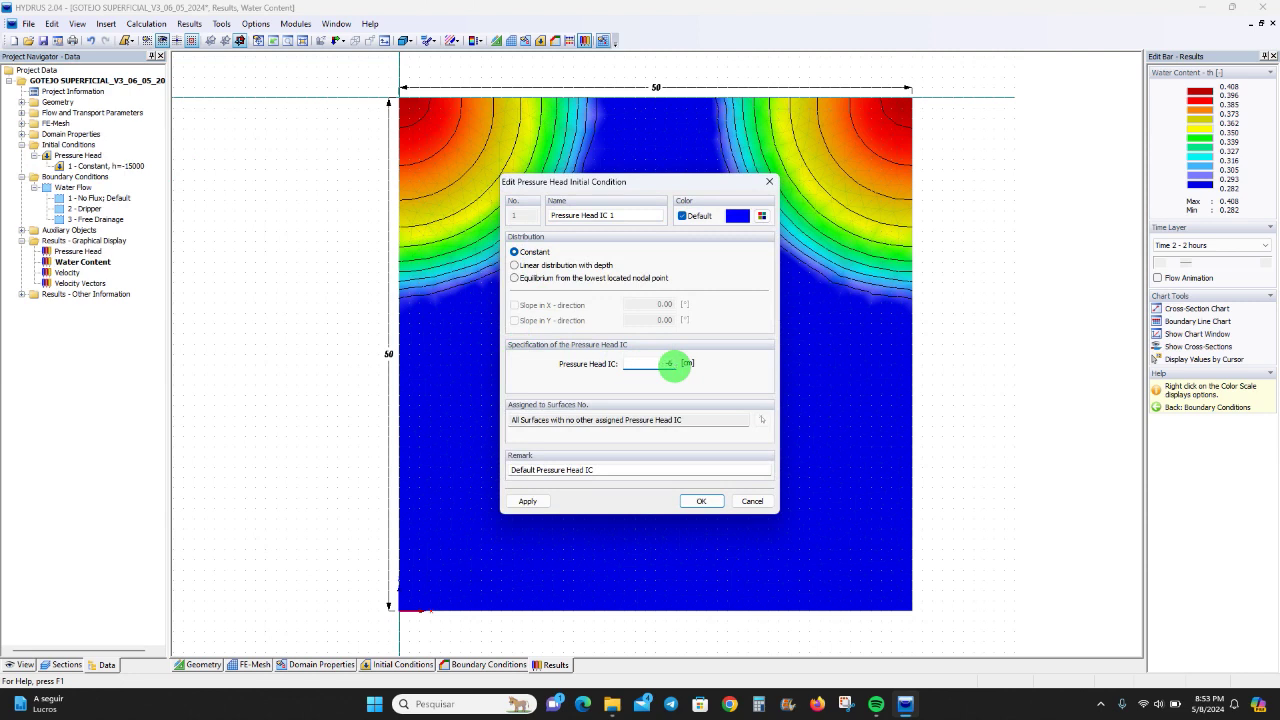
type("-600")
left_click(530, 503)
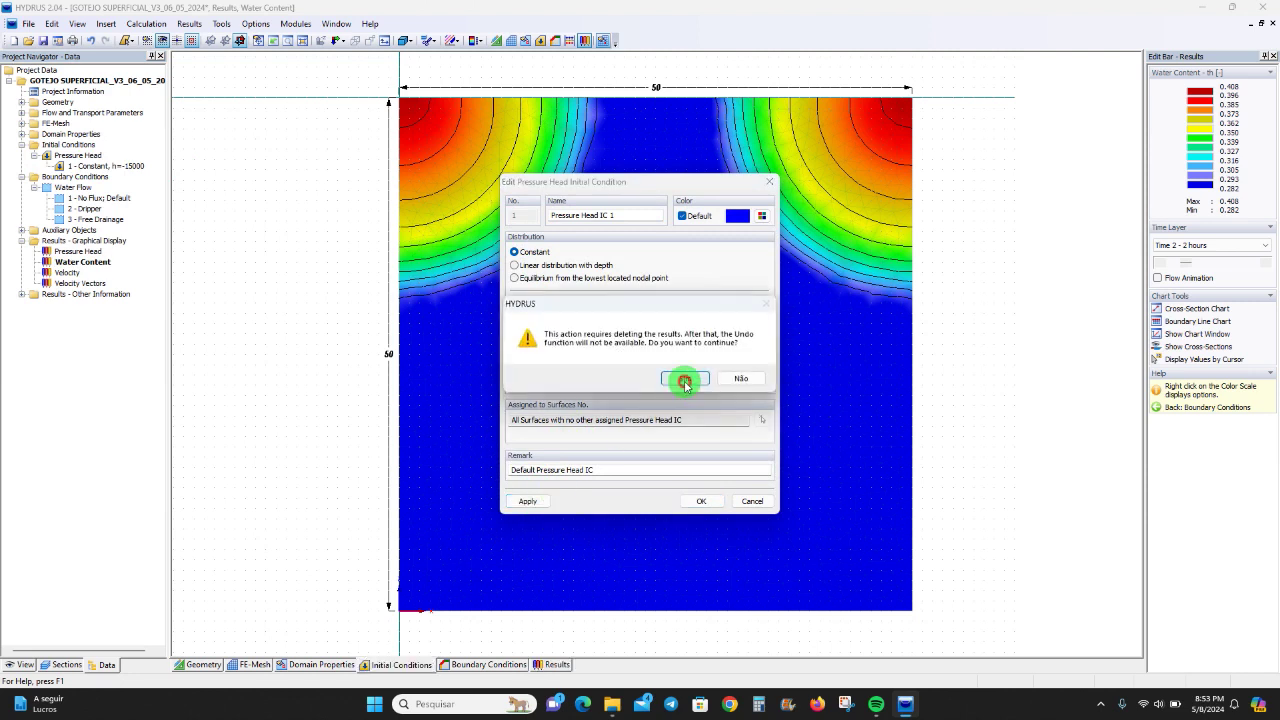
left_click(685, 380)
left_click(701, 501)
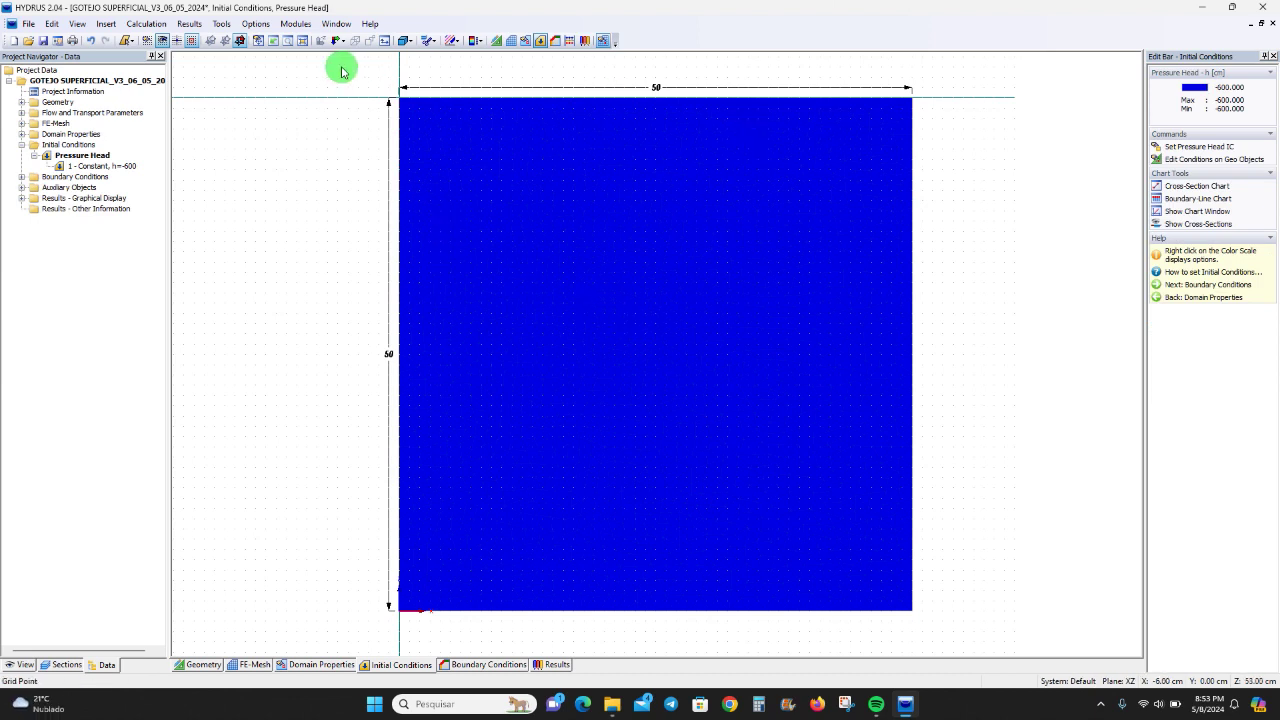
Step: Calculate the current project with the new initial condition and return to its results when the run ends
left_click(155, 23)
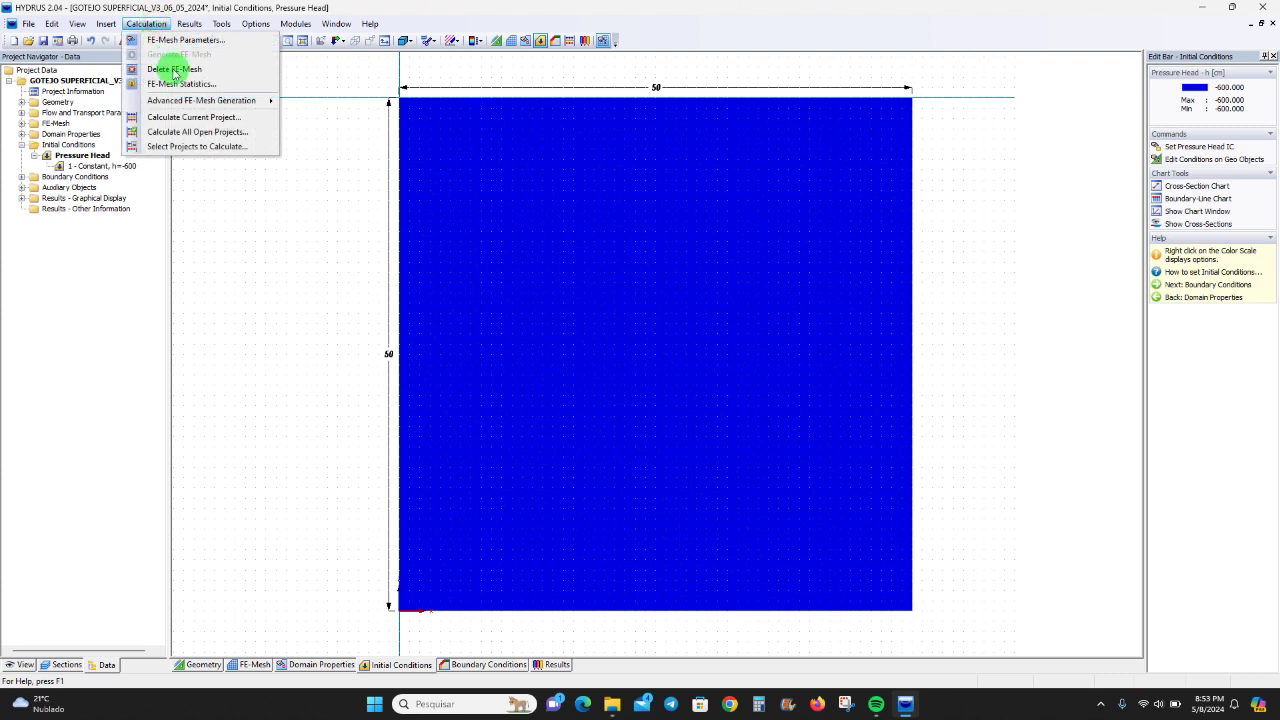
left_click(211, 118)
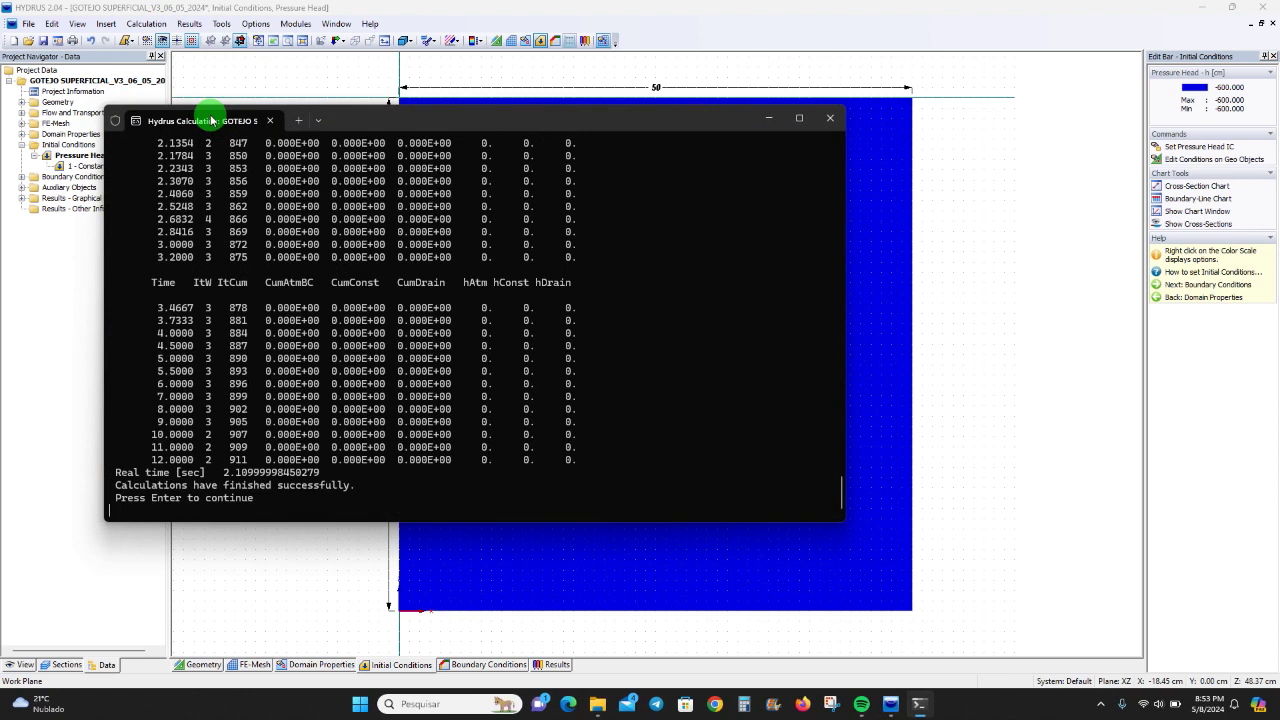
key("Return")
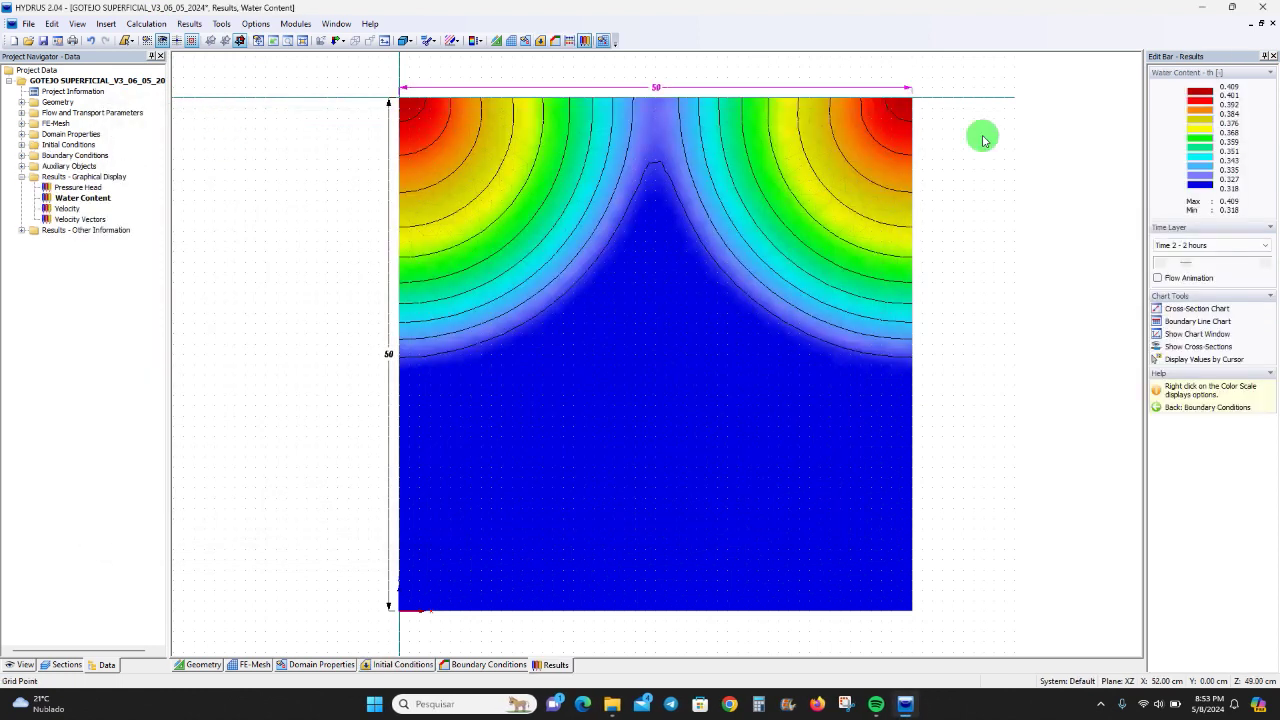
Step: Return the water content results to 0 hours and step them forward to the 2-hour time layer
left_click(1159, 262)
left_click(1159, 262)
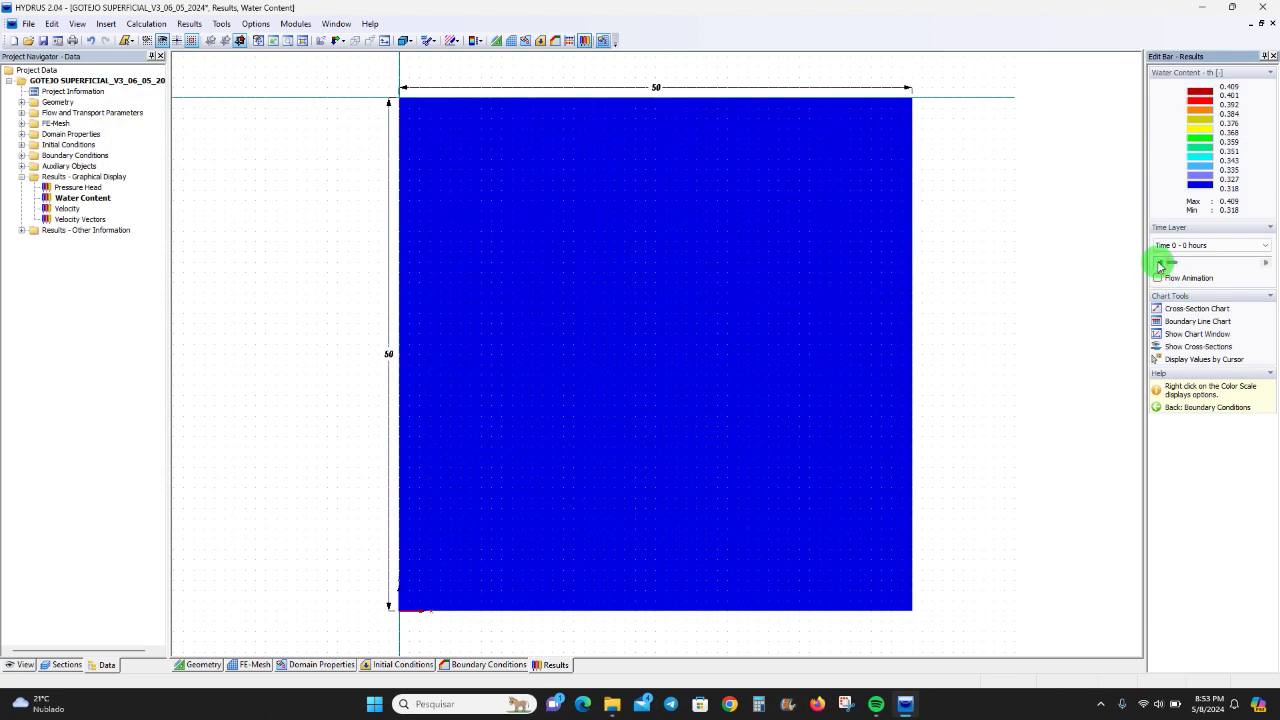
left_click(1265, 264)
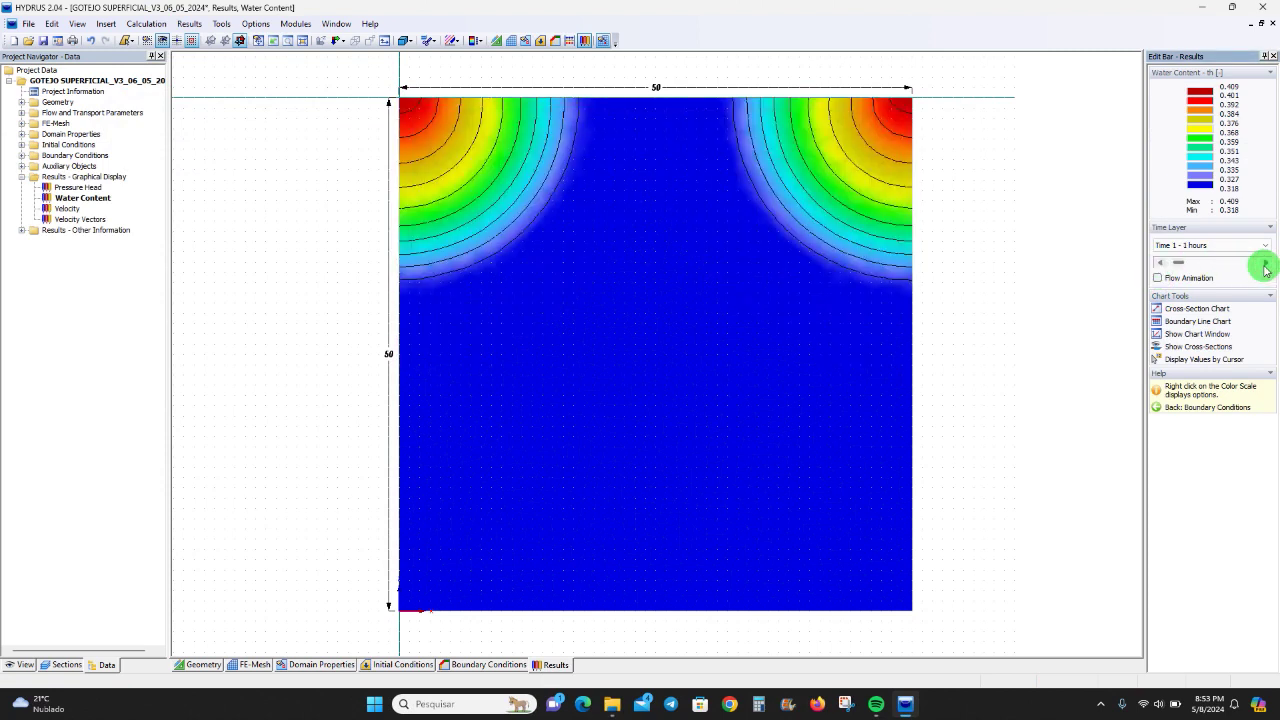
left_click(1265, 264)
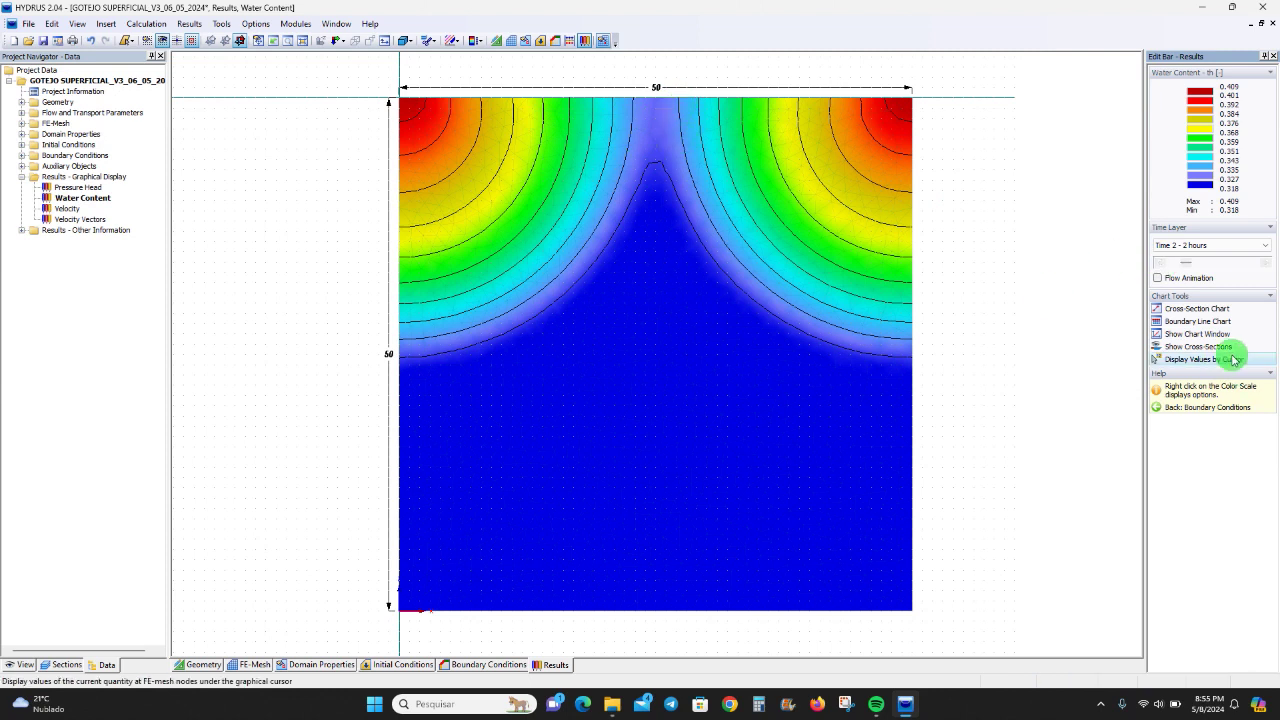
Step: Show the existing cross-section from 0 hours and follow its water content chart at the 1-hour and 2-hour time layers
left_click(1158, 263)
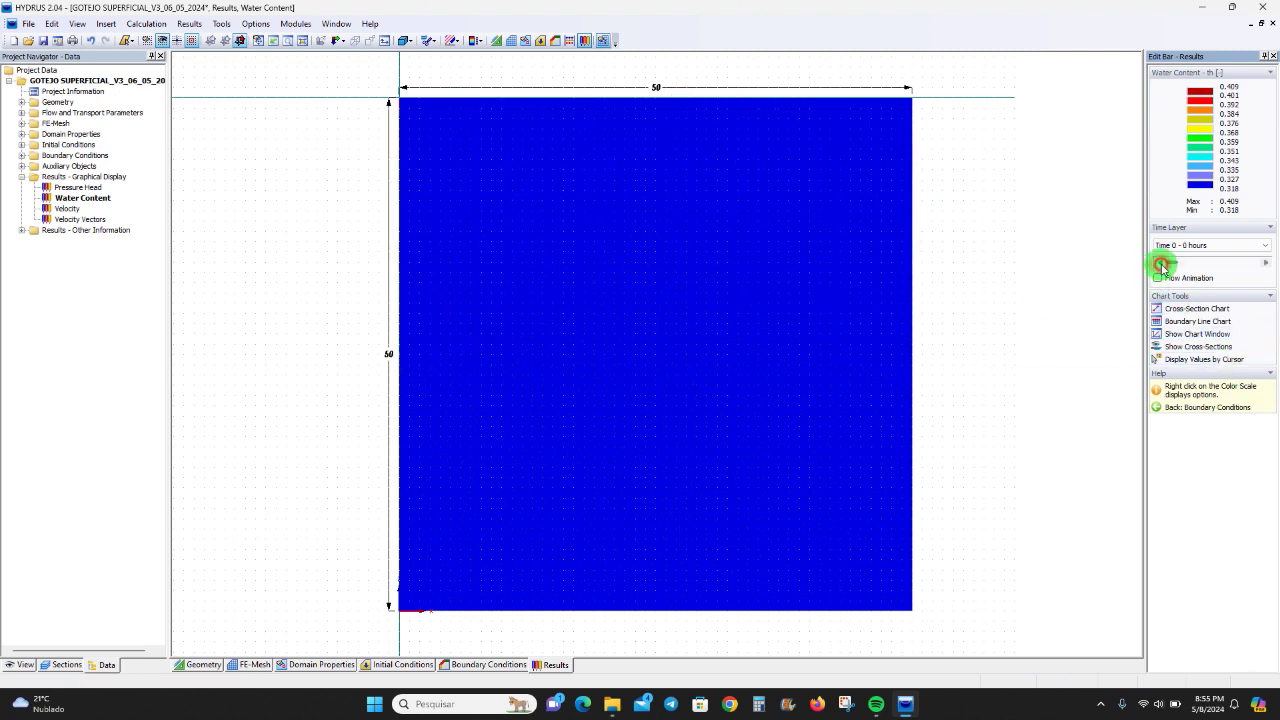
left_click(1196, 346)
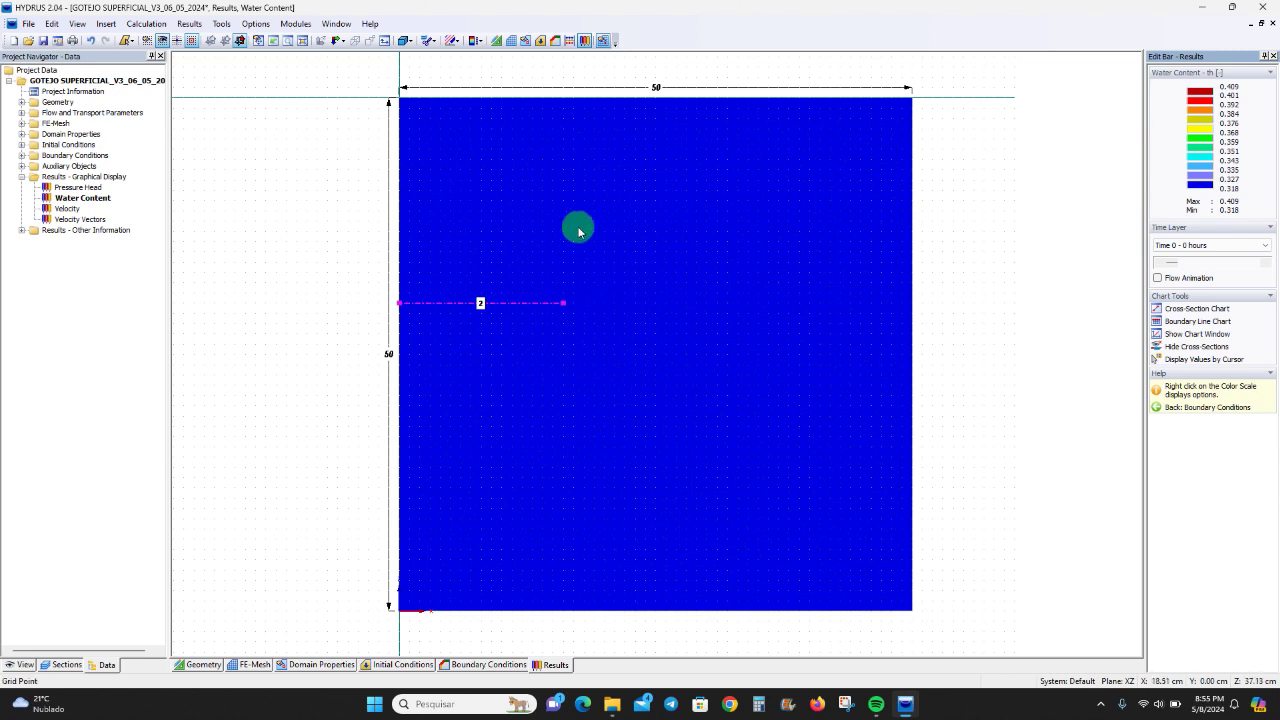
left_click(1265, 265)
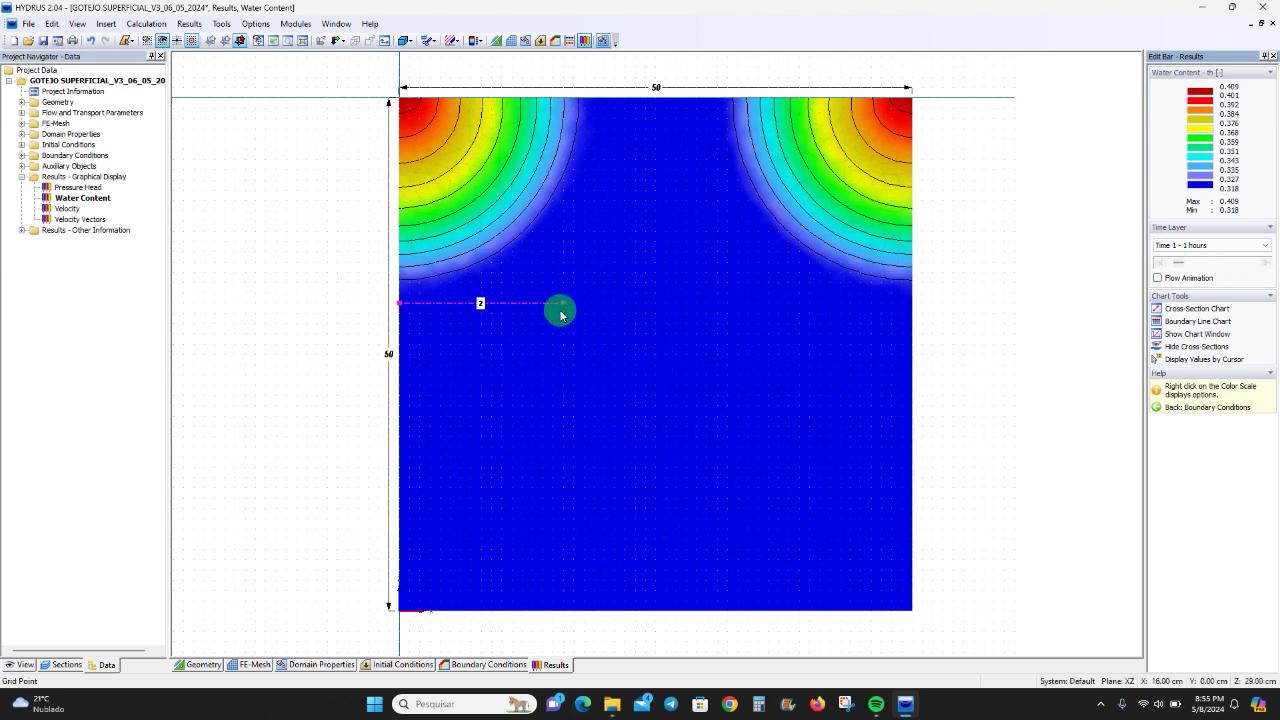
left_click(1199, 333)
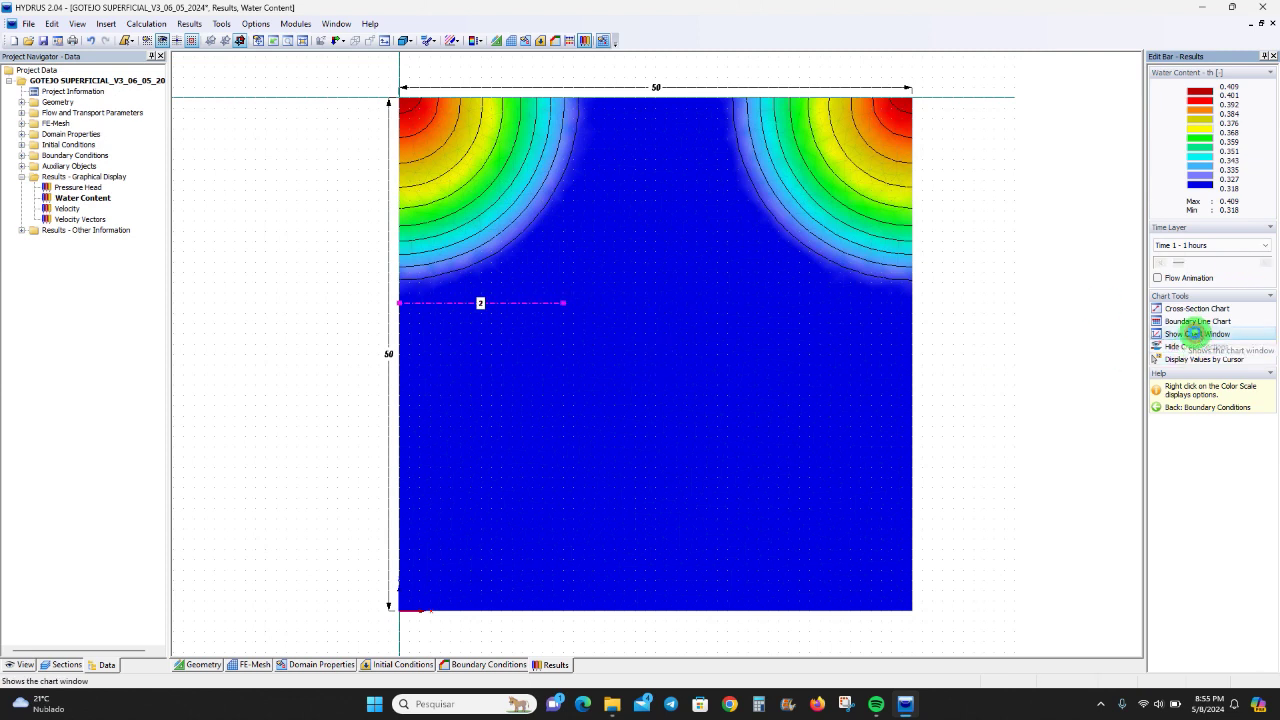
left_click_drag(683, 228, 816, 341)
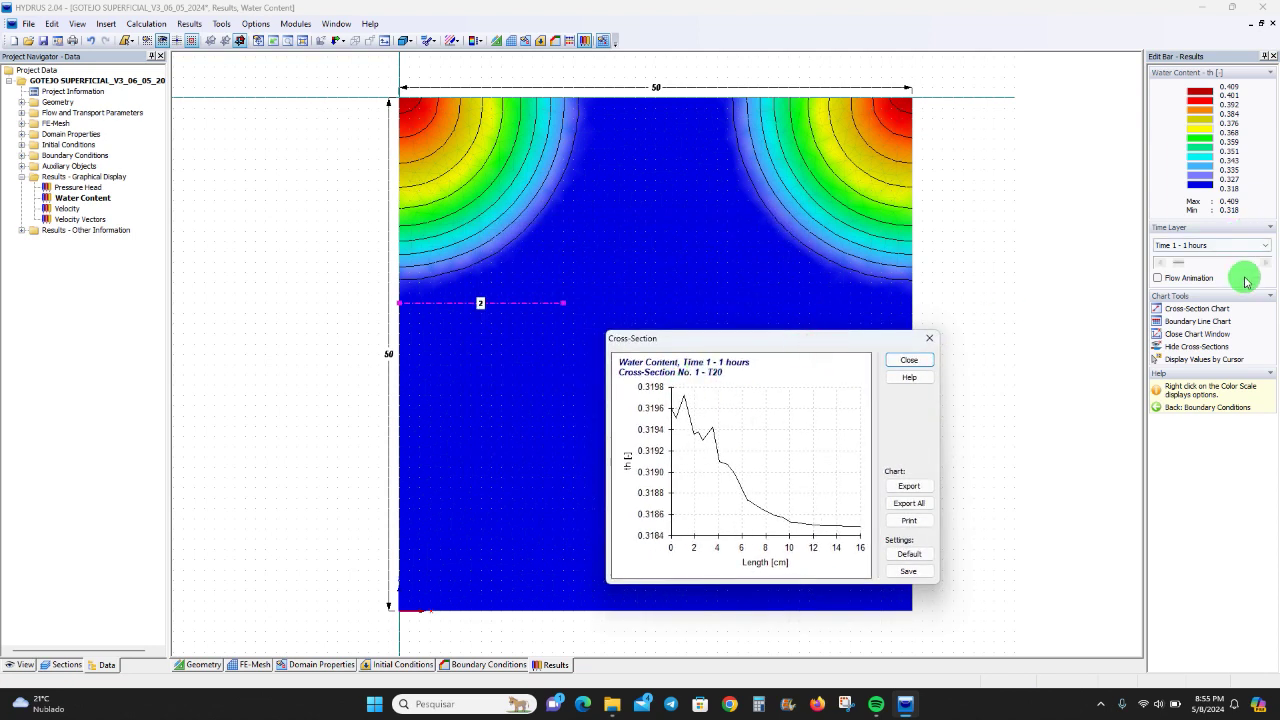
left_click(1268, 260)
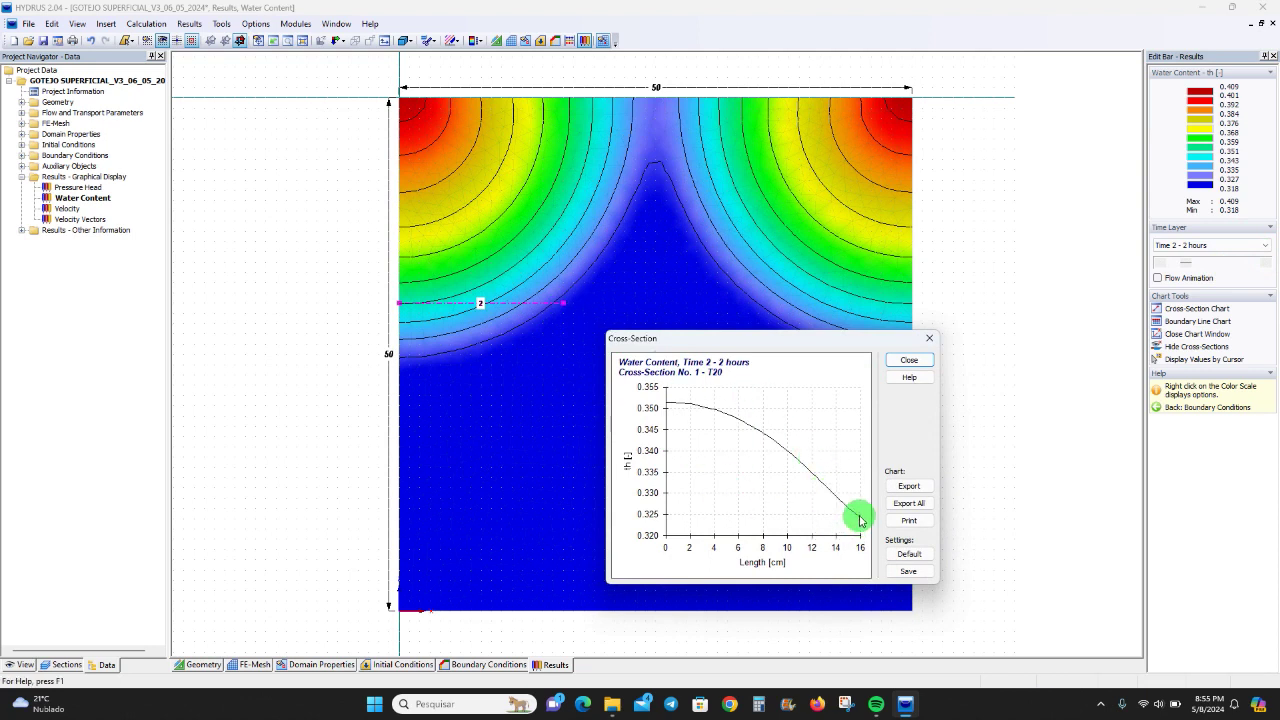
Step: Display pressure head along the cross-section at 2 hours and follow its chart up to the 12-hour time layer
left_click(85, 188)
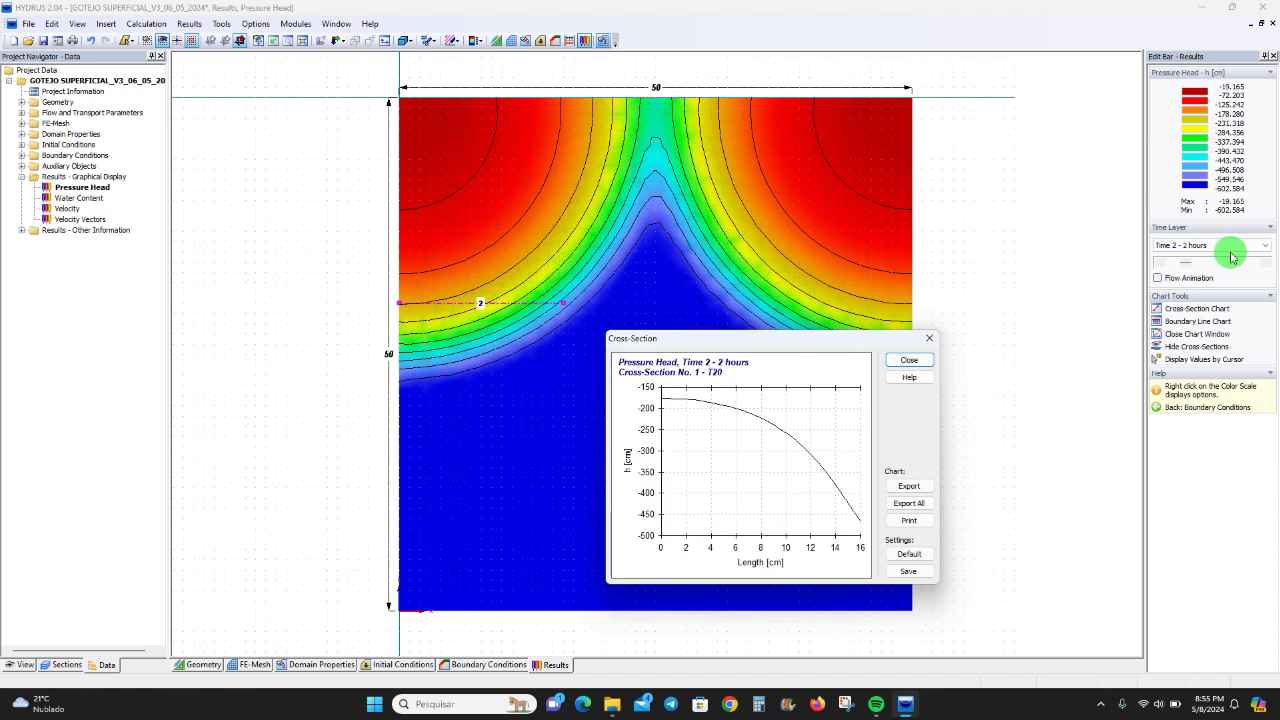
left_click(1266, 262)
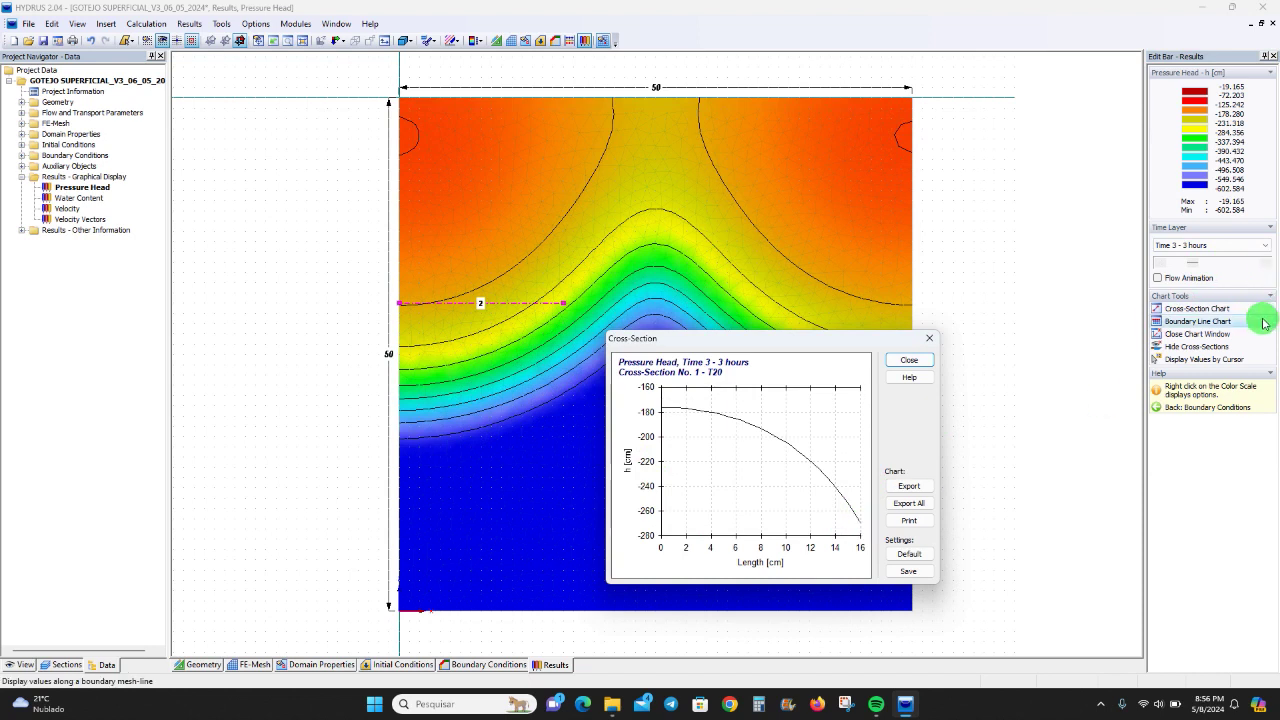
left_click(1266, 263)
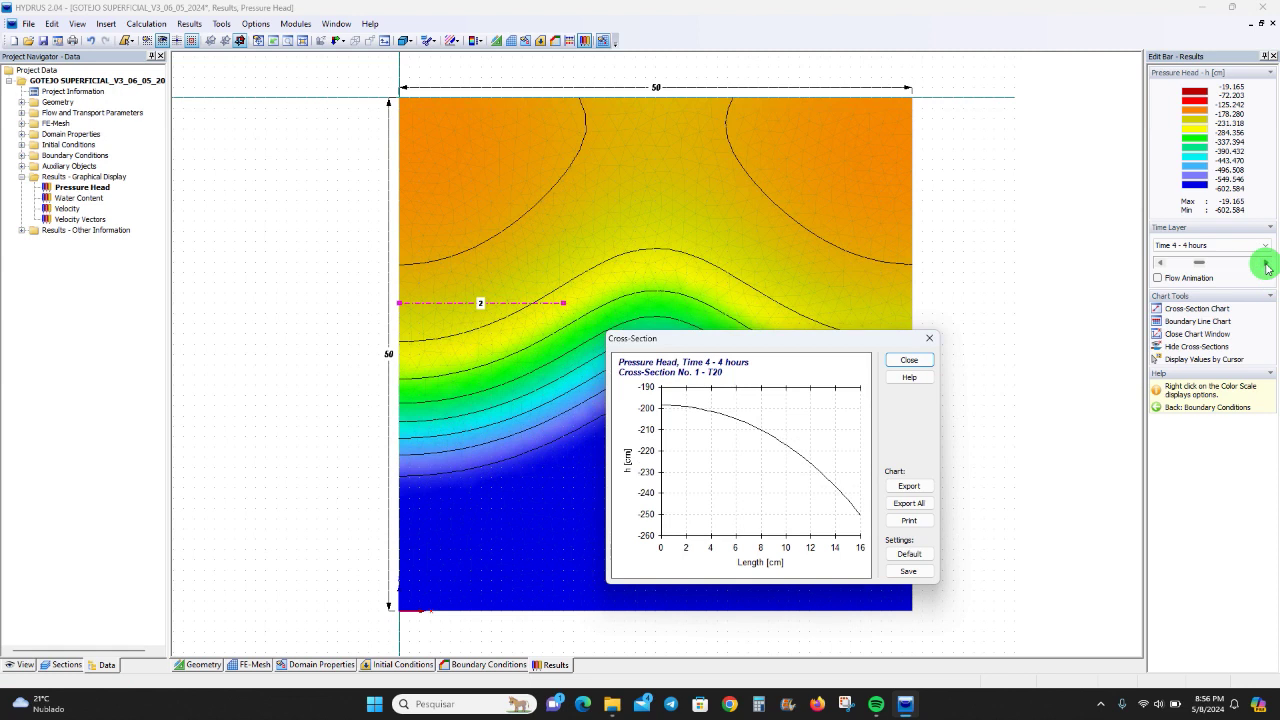
left_click(1266, 263)
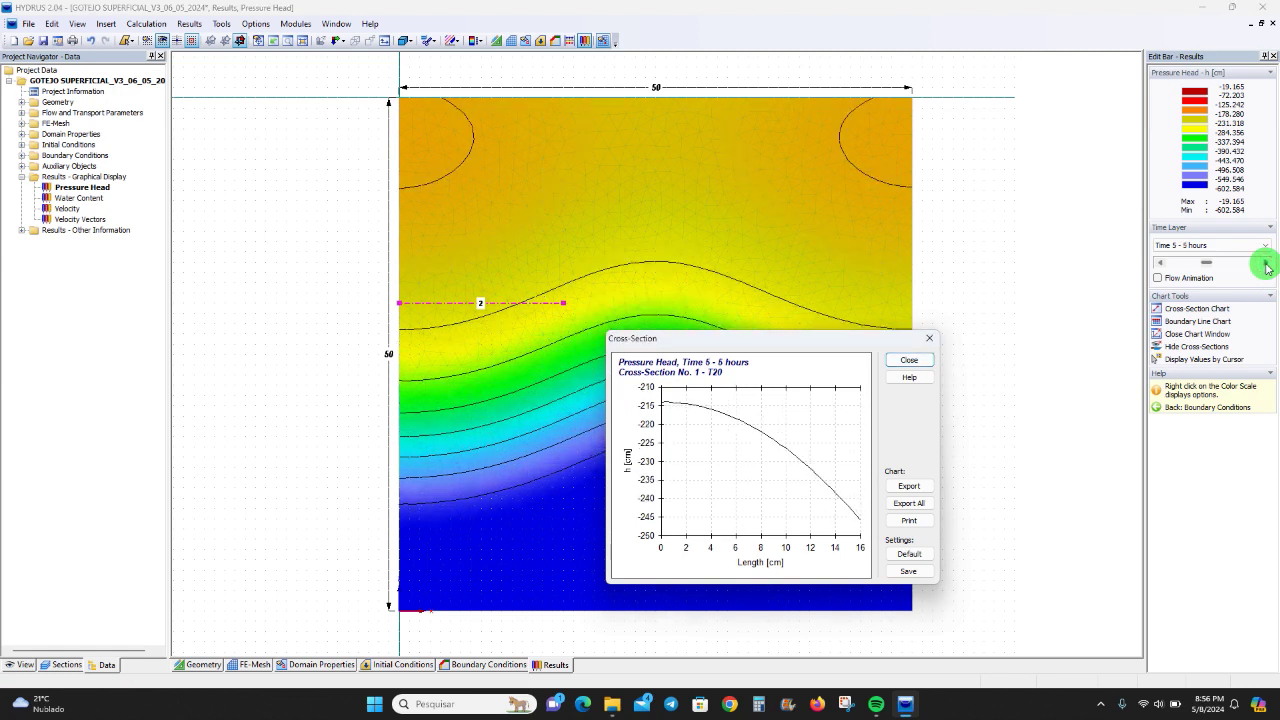
left_click(1266, 263)
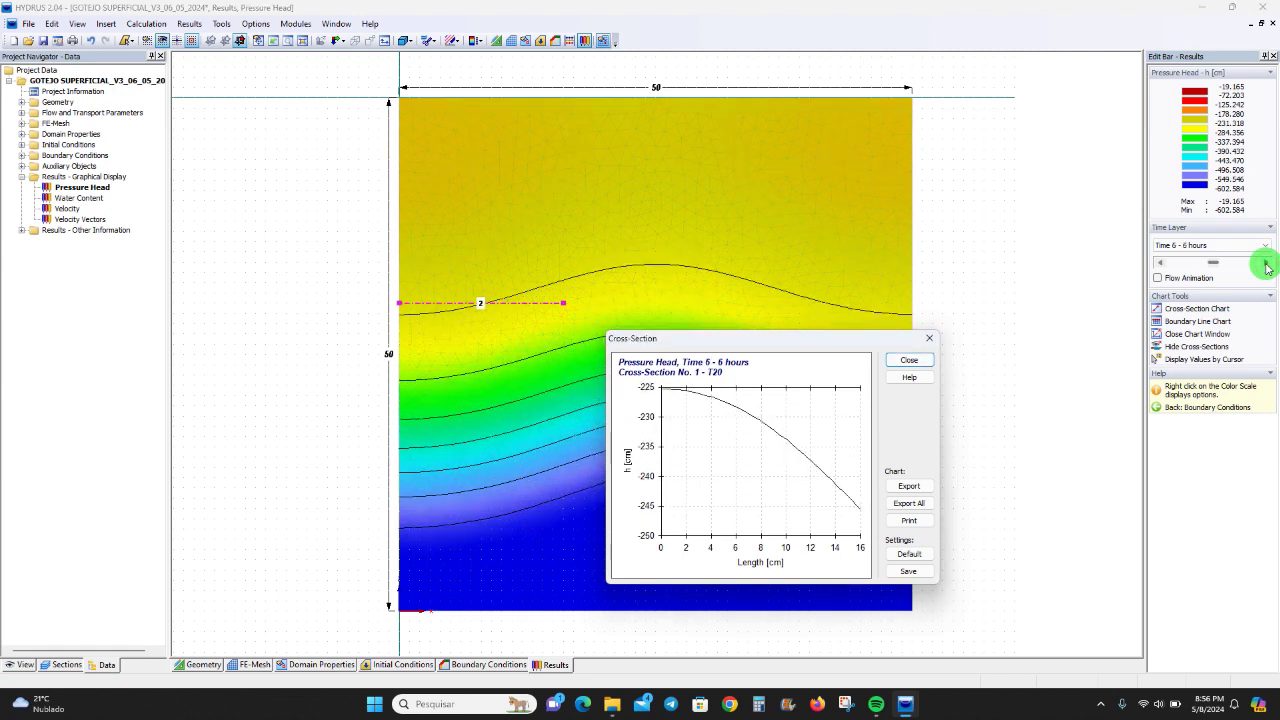
left_click(1266, 263)
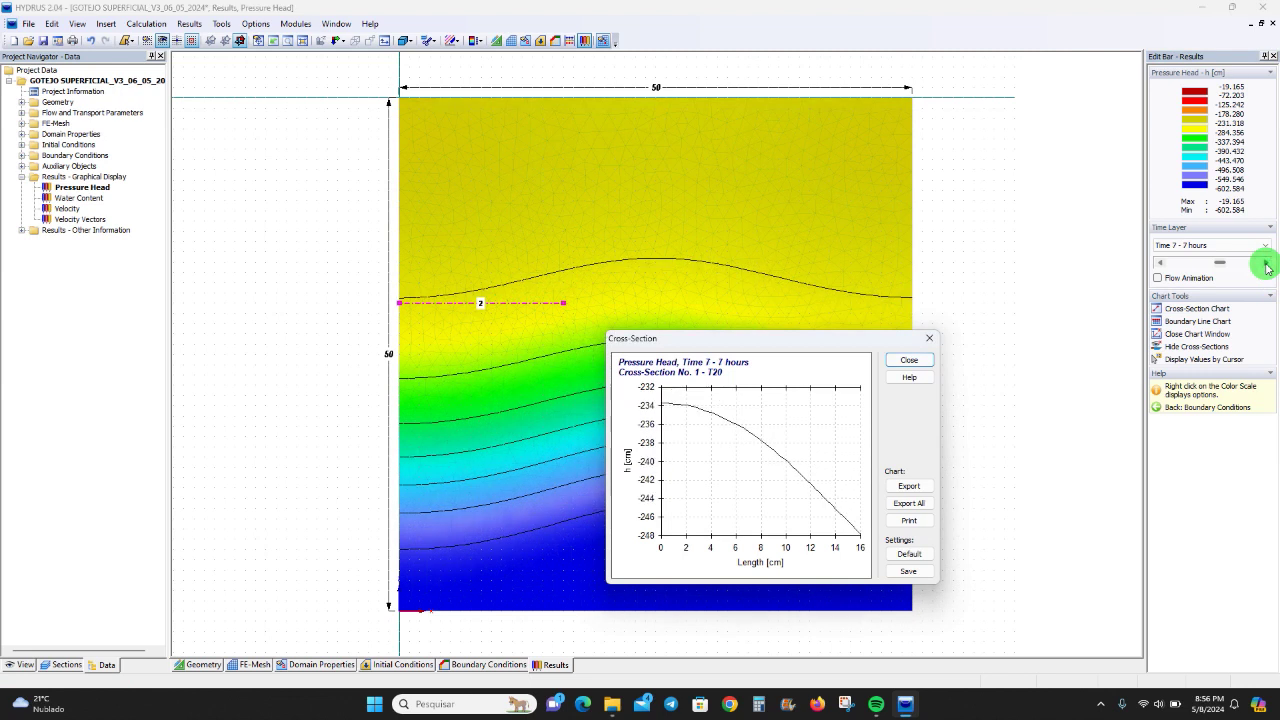
left_click(1266, 263)
left_click(1266, 263)
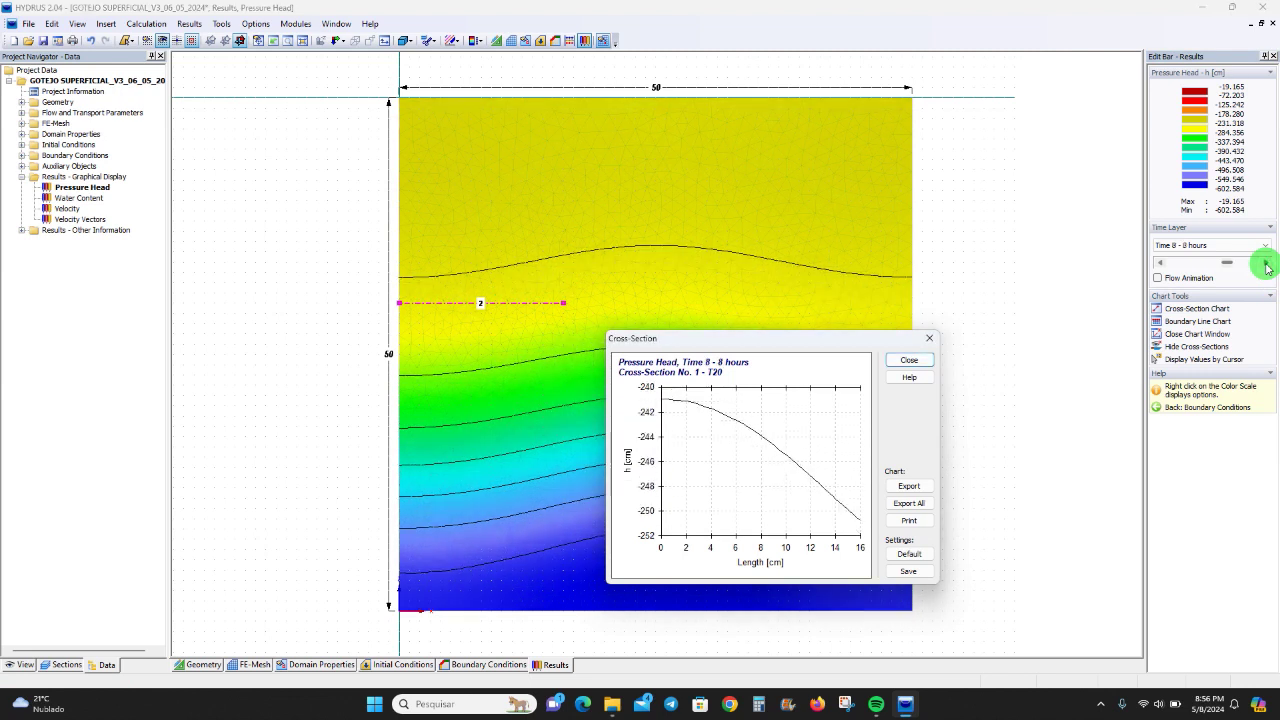
left_click(1266, 263)
left_click(1266, 263)
left_click(1266, 263)
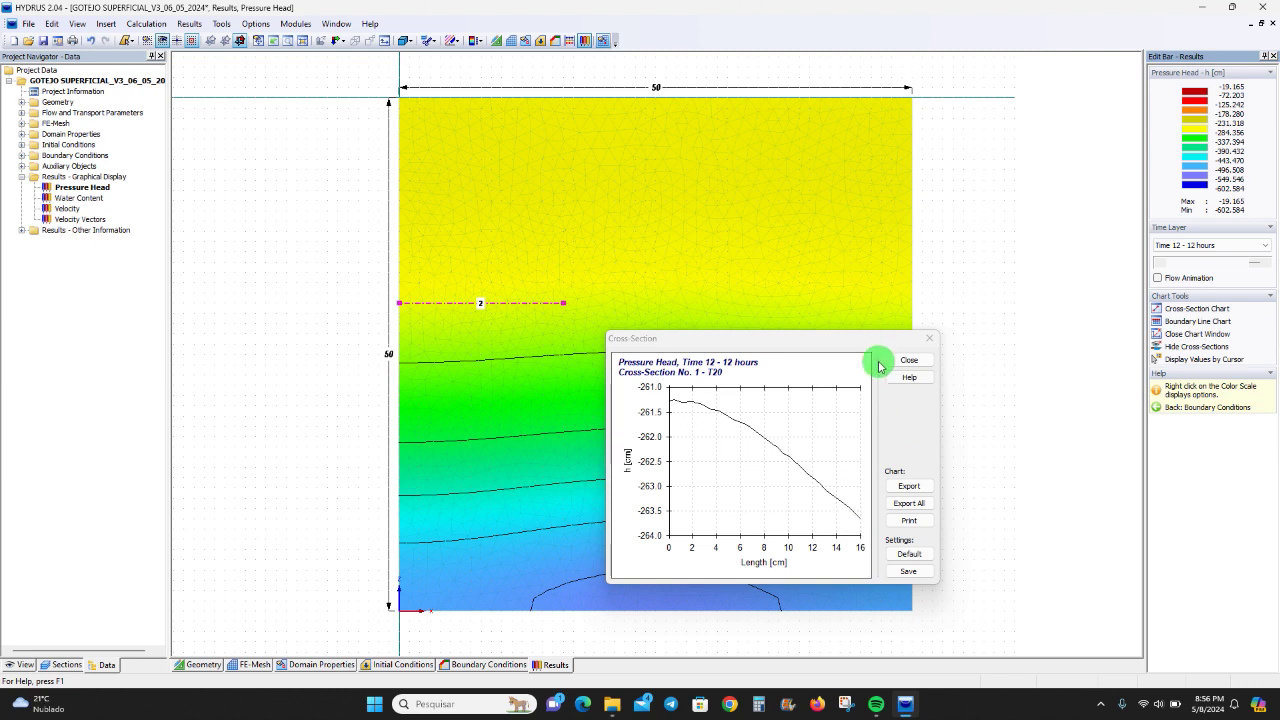
Step: Close the cross-section chart, step pressure head back to the 0-hour time layer and hide the cross-sections
left_click(928, 344)
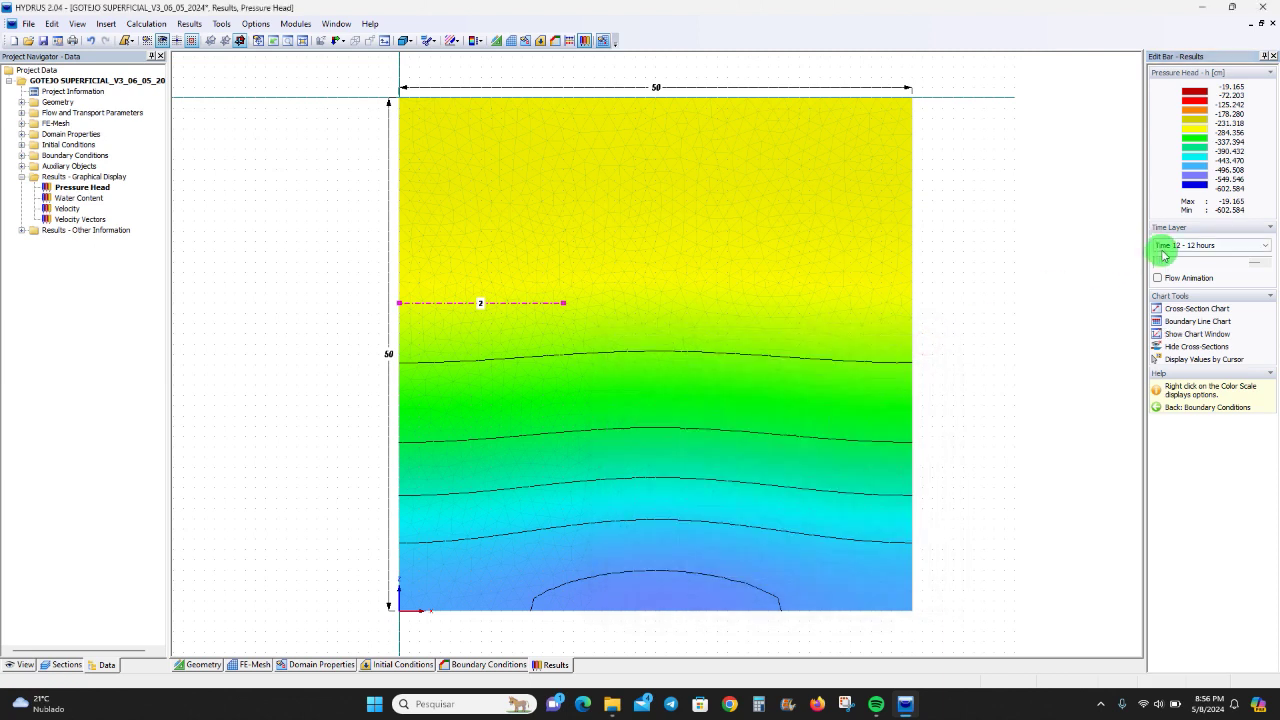
left_click(1160, 264)
left_click(1160, 264)
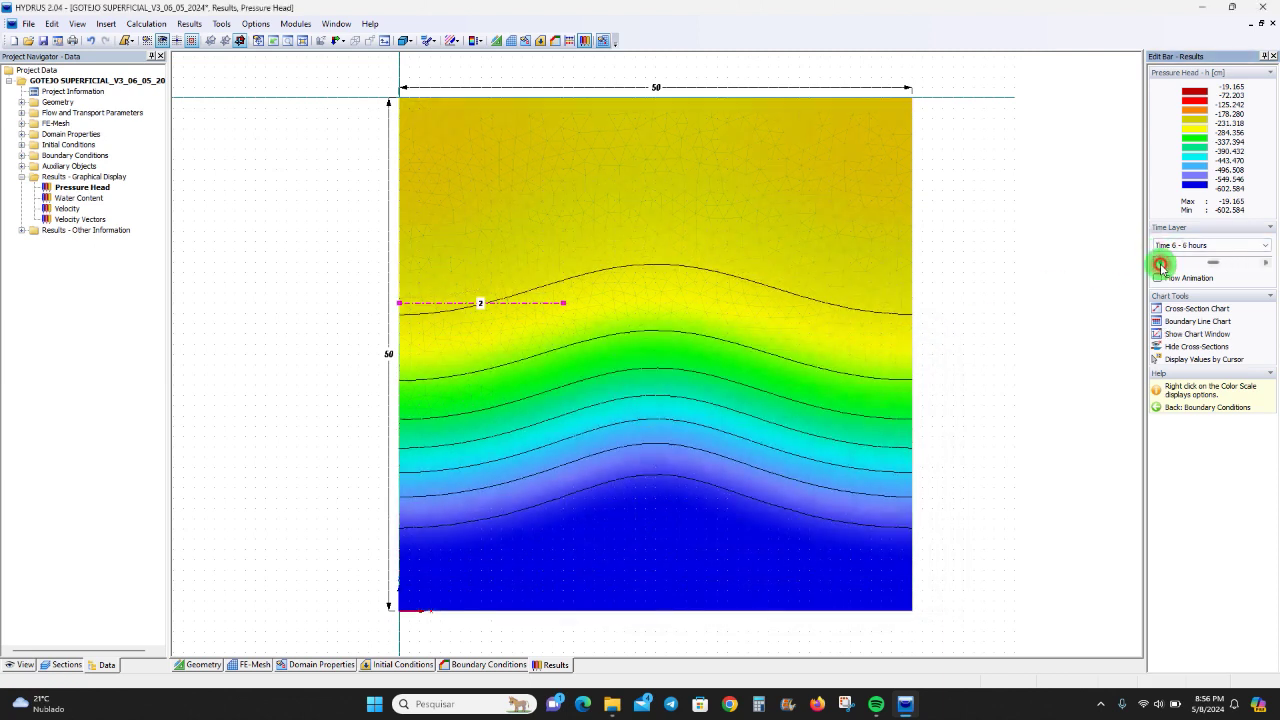
left_click(1160, 264)
left_click(1160, 264)
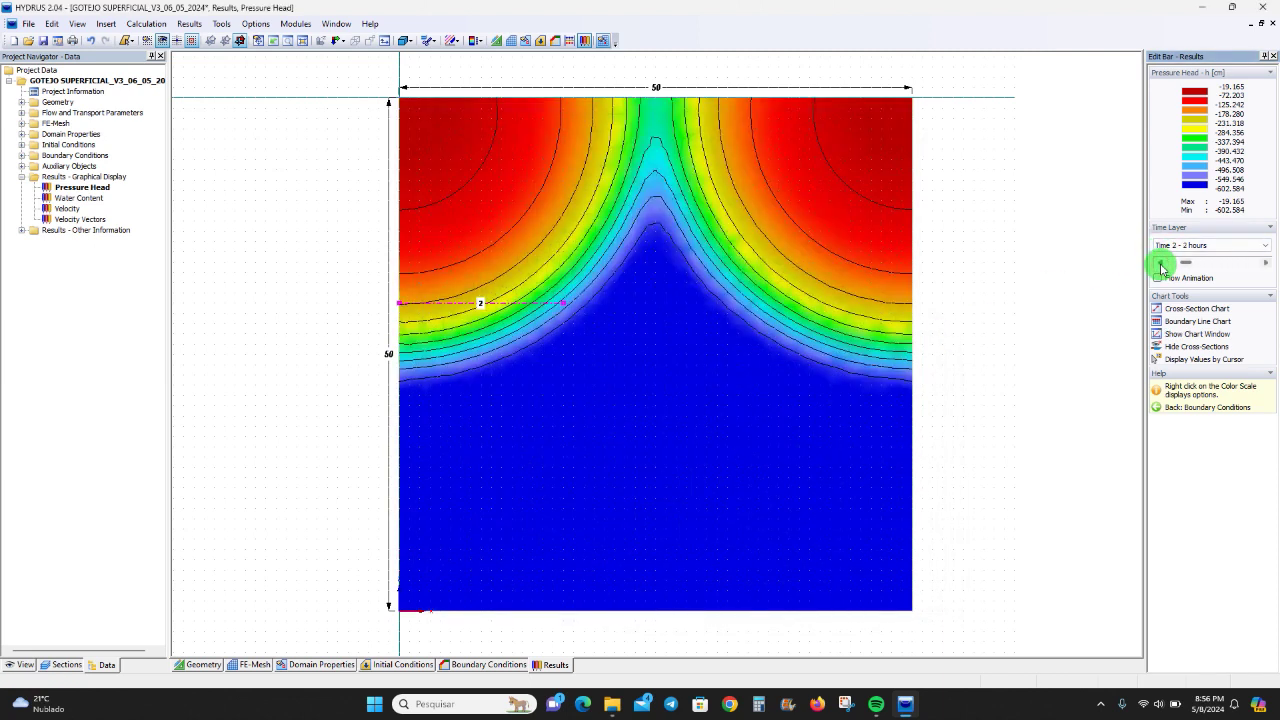
left_click(1160, 264)
left_click(1160, 264)
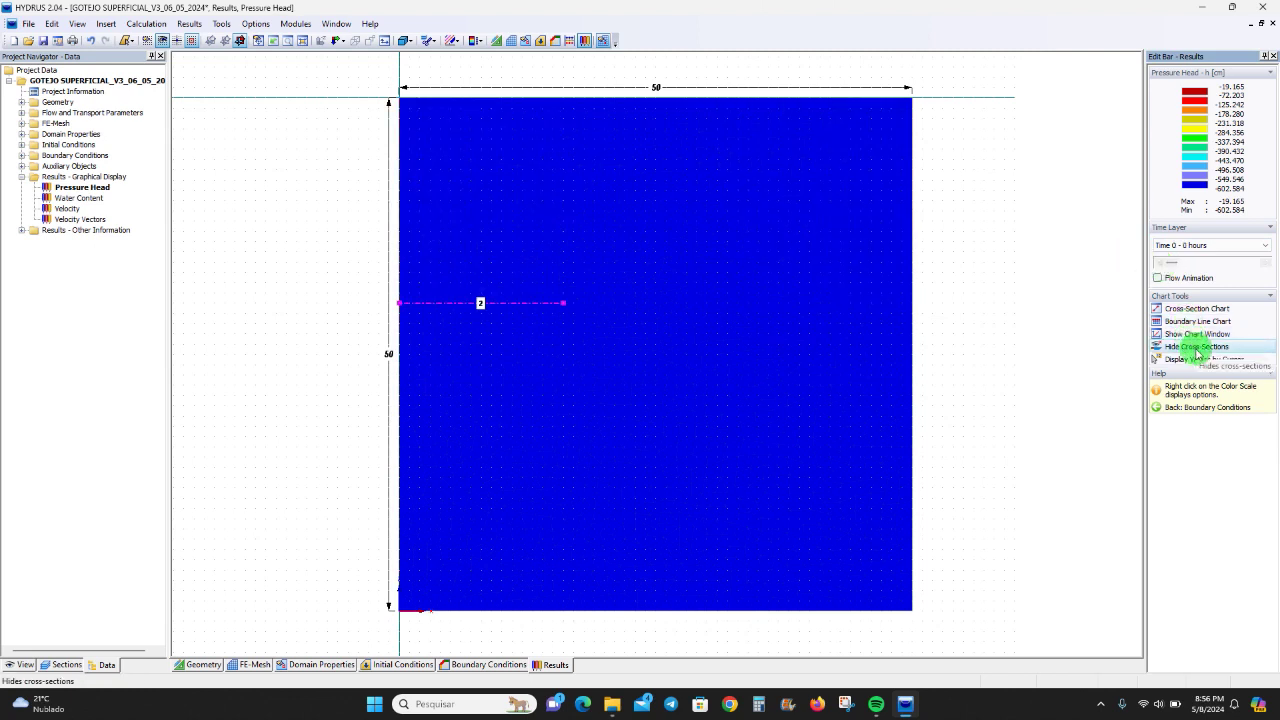
left_click(1197, 350)
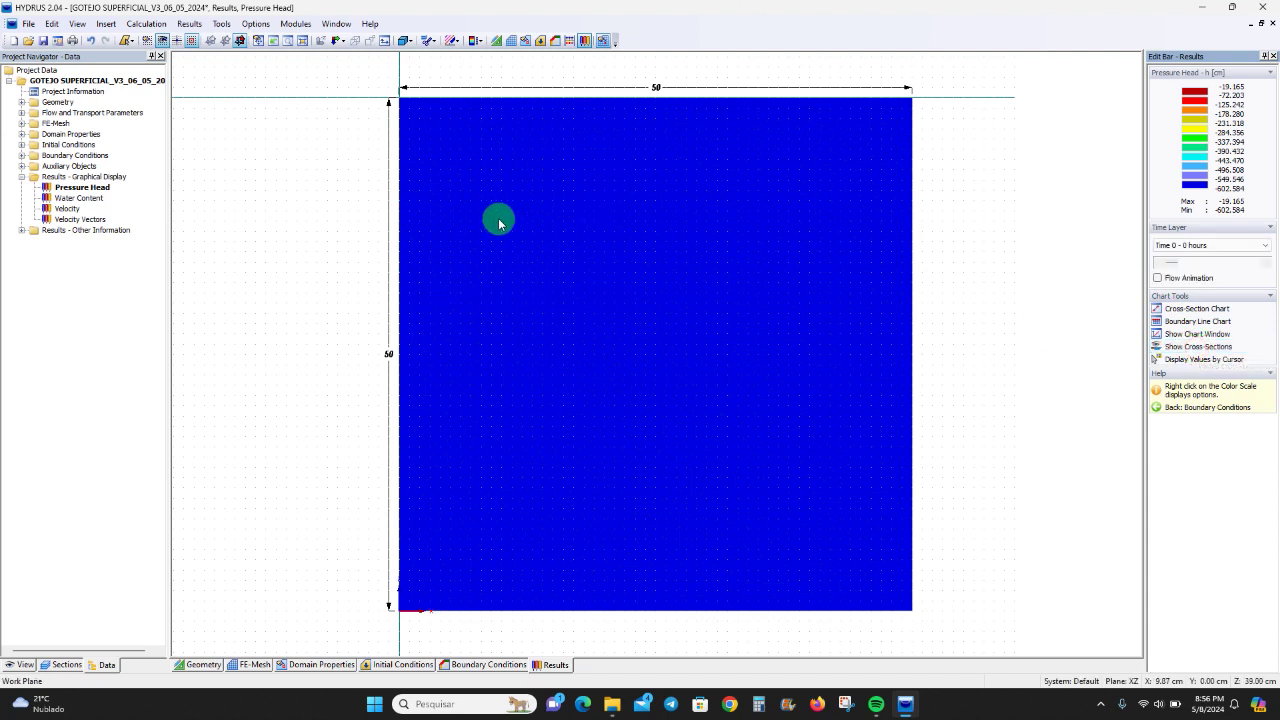